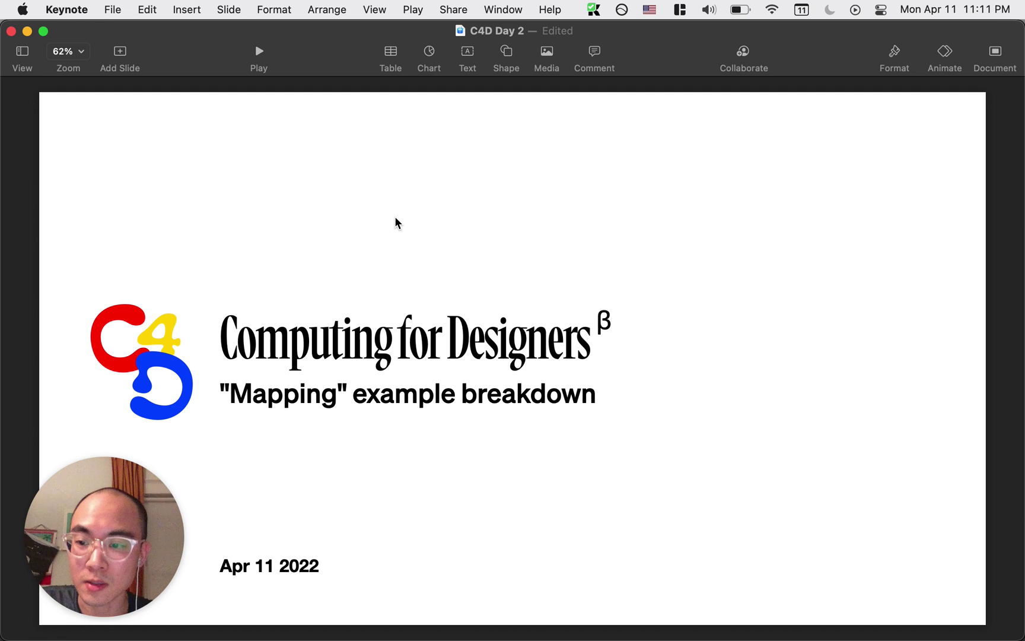
Switch from Keynote to the Safari tweet about the Apple Pay Cash gradient animation.
{"action": "key", "text": "super+Tab"}
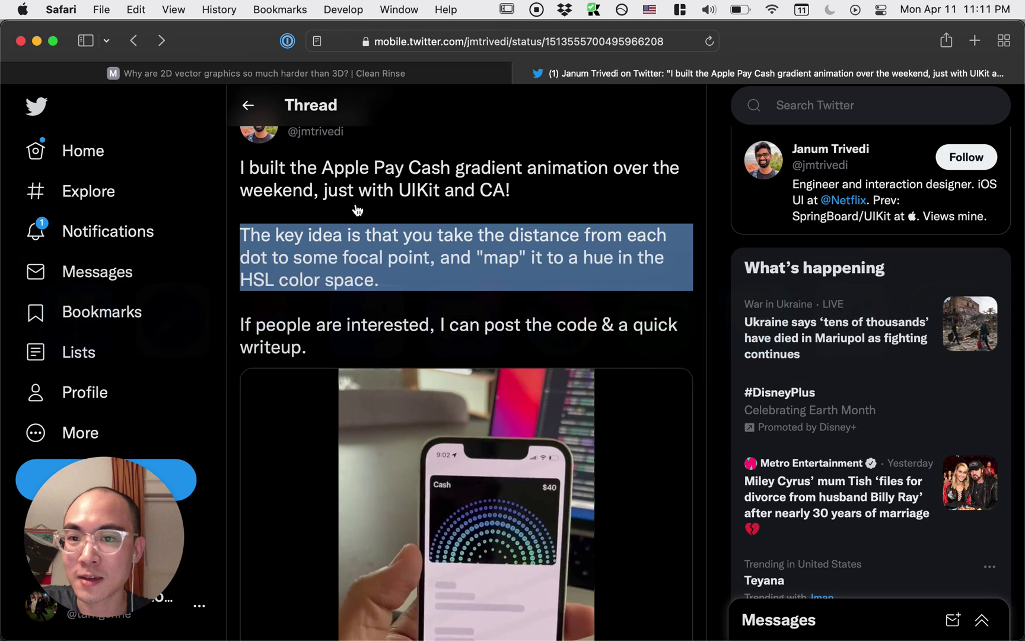
{"action": "left_click", "coordinate": [360, 243]}
{"action": "scroll", "coordinate": [360, 243], "scroll_direction": "up", "scroll_amount": 1}
{"action": "scroll", "coordinate": [361, 243], "scroll_direction": "up", "scroll_amount": 1}
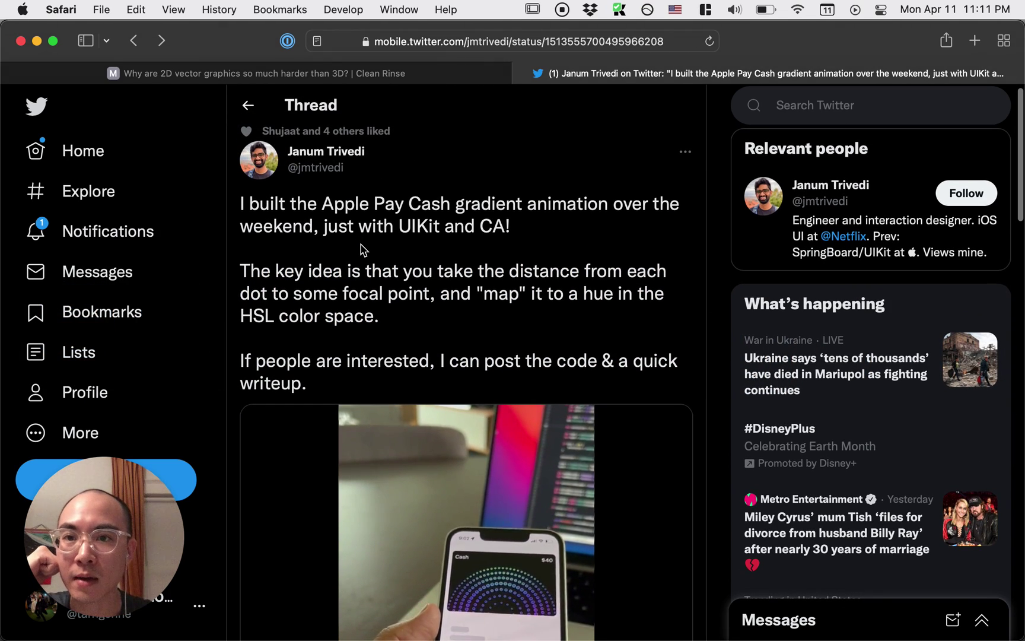
{"action": "scroll", "coordinate": [349, 266], "scroll_direction": "down", "scroll_amount": 2}
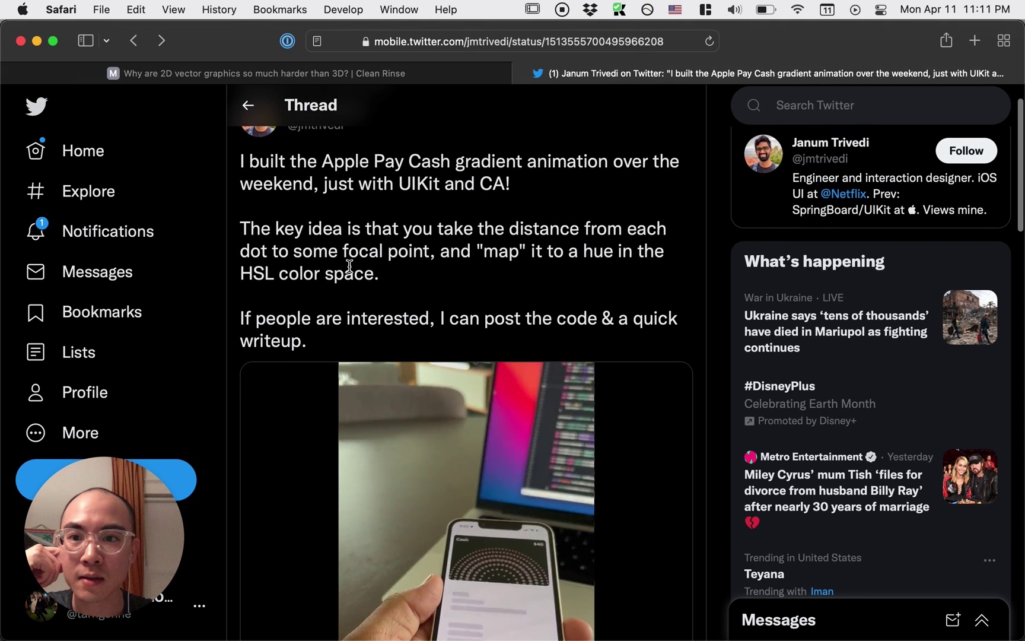
{"action": "scroll", "coordinate": [419, 308], "scroll_direction": "down", "scroll_amount": 1}
{"action": "scroll", "coordinate": [432, 306], "scroll_direction": "down", "scroll_amount": 4}
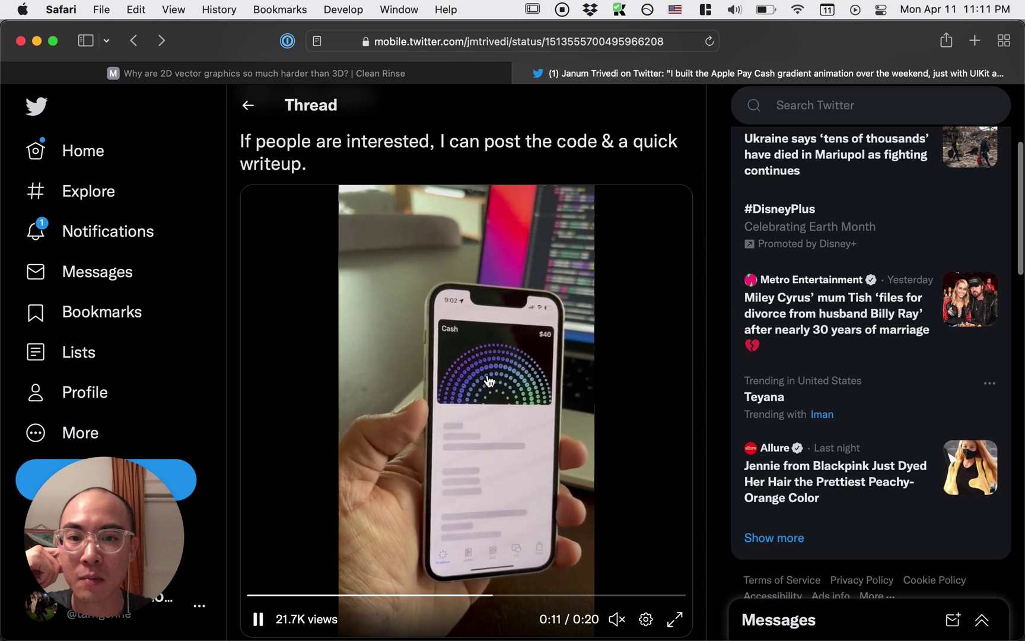
{"action": "scroll", "coordinate": [475, 374], "scroll_direction": "up", "scroll_amount": 1}
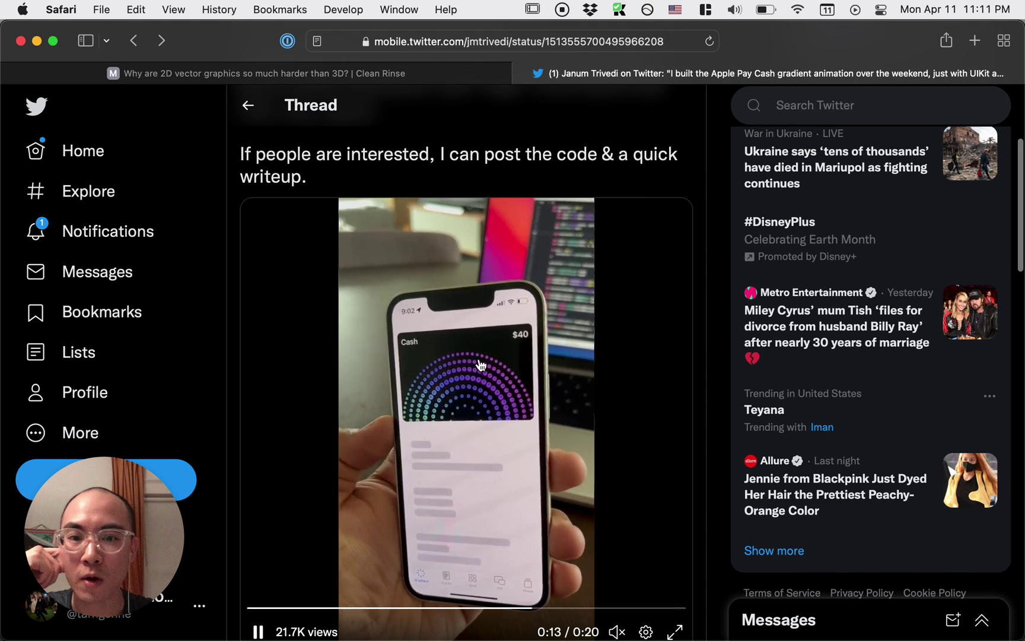
{"action": "scroll", "coordinate": [477, 380], "scroll_direction": "up", "scroll_amount": 2}
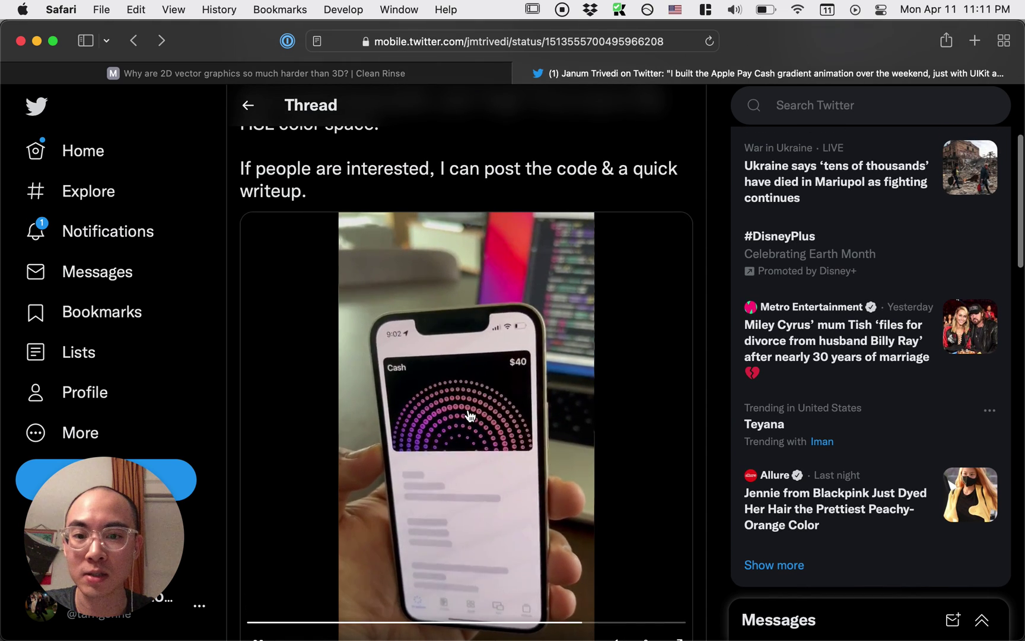
{"action": "scroll", "coordinate": [470, 415], "scroll_direction": "up", "scroll_amount": 8}
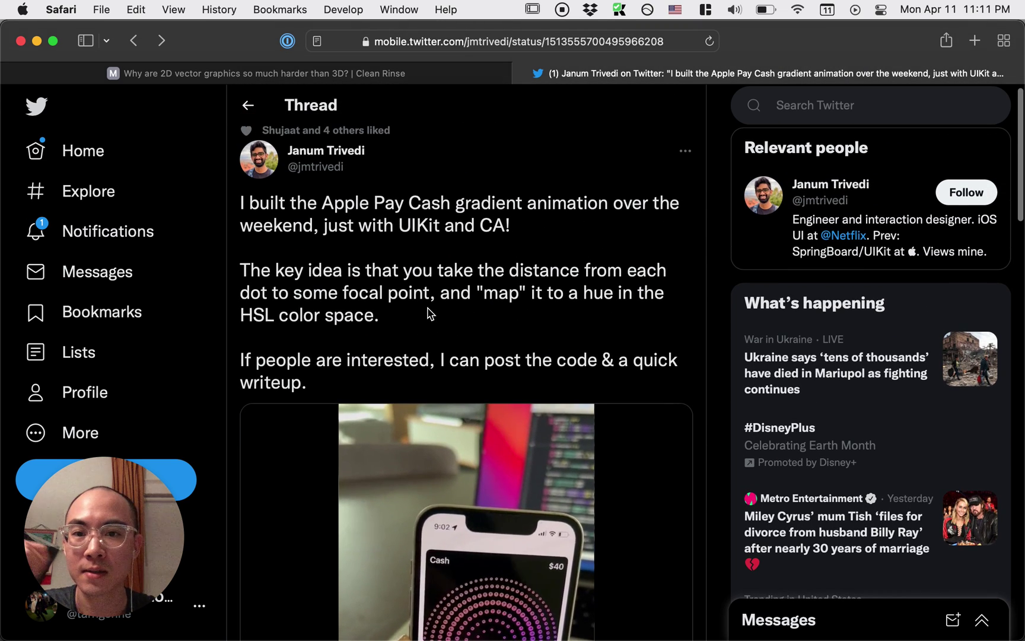
{"action": "left_click_drag", "start_coordinate": [413, 316], "coordinate": [242, 270]}
{"action": "left_click", "coordinate": [355, 271]}
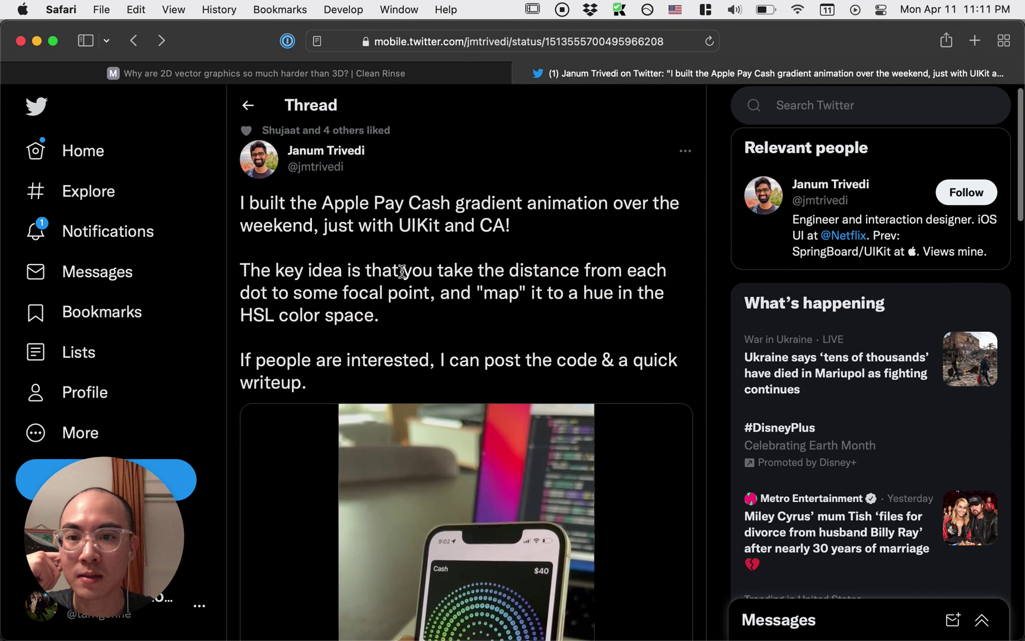
{"action": "left_click_drag", "start_coordinate": [348, 266], "coordinate": [673, 270]}
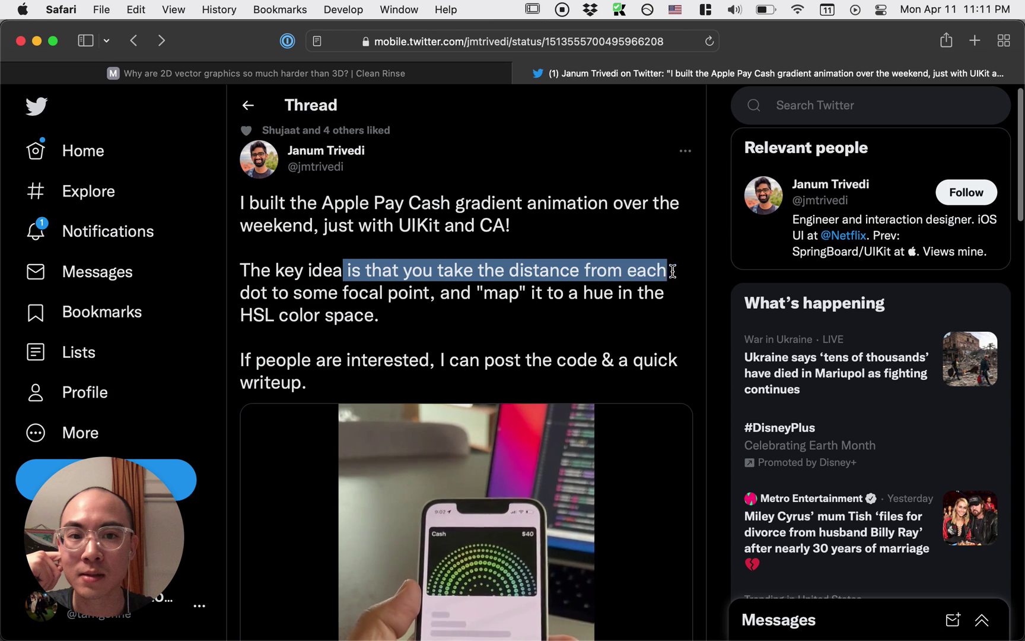
{"action": "double_click", "coordinate": [256, 294]}
{"action": "left_click_drag", "start_coordinate": [323, 294], "coordinate": [428, 299]}
{"action": "double_click", "coordinate": [500, 294]}
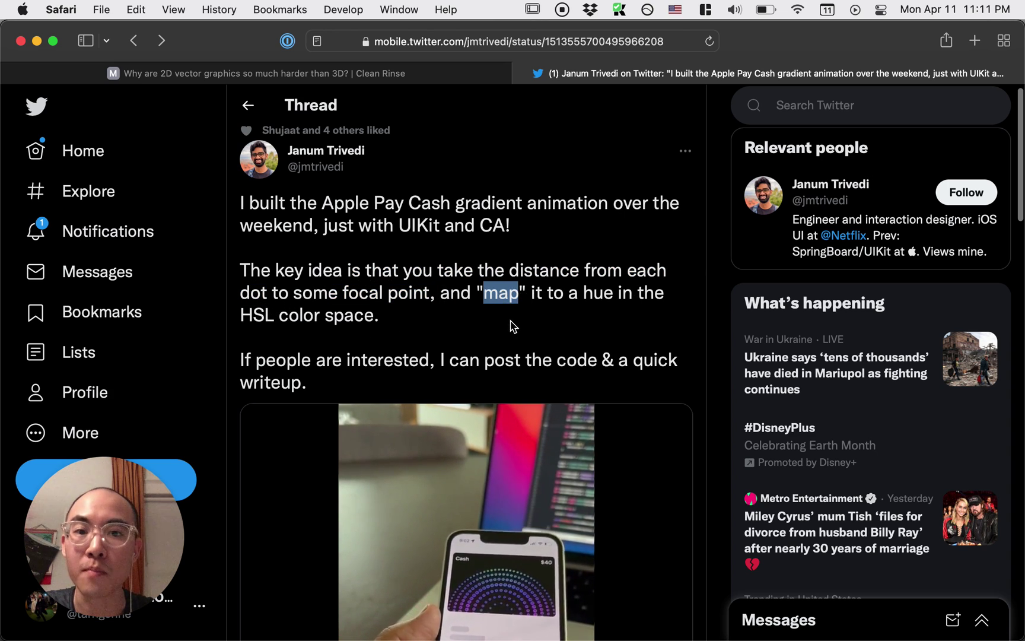
{"action": "left_click_drag", "start_coordinate": [579, 294], "coordinate": [577, 329]}
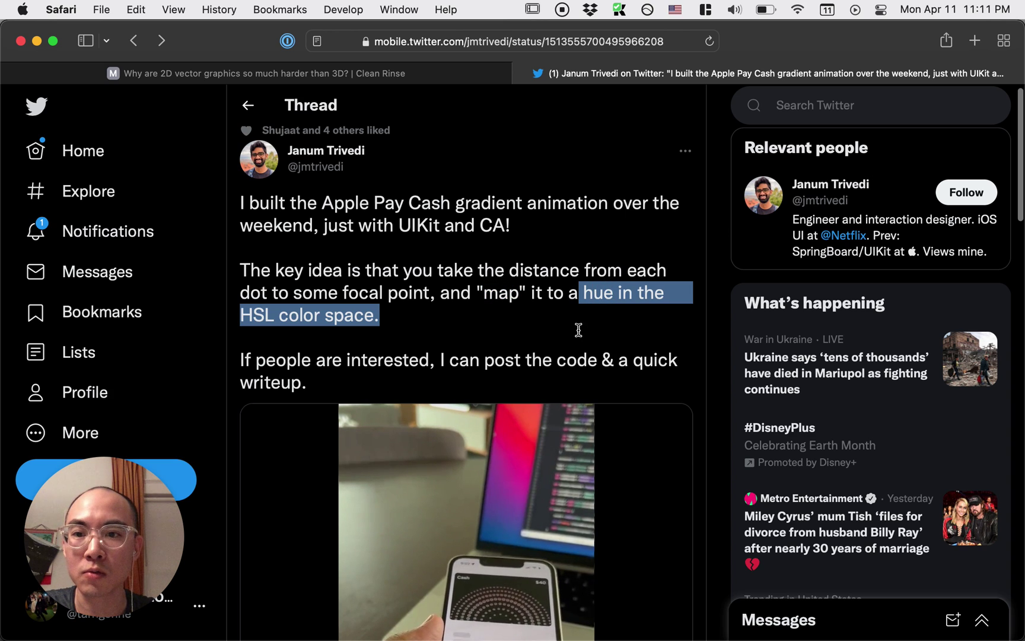
{"action": "left_click", "coordinate": [496, 319]}
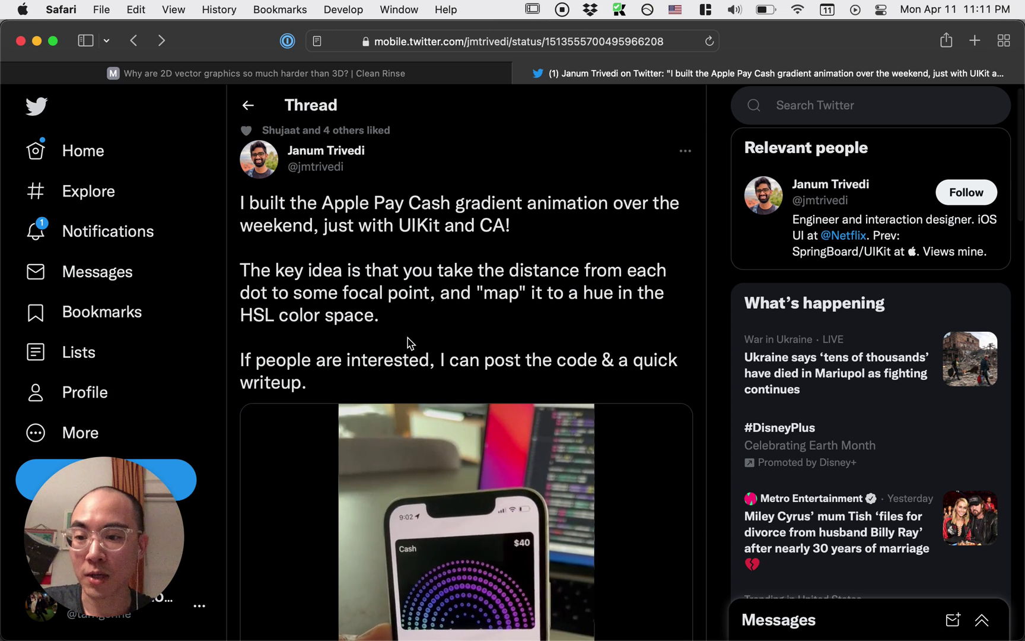
{"action": "key", "text": "super+Tab"}
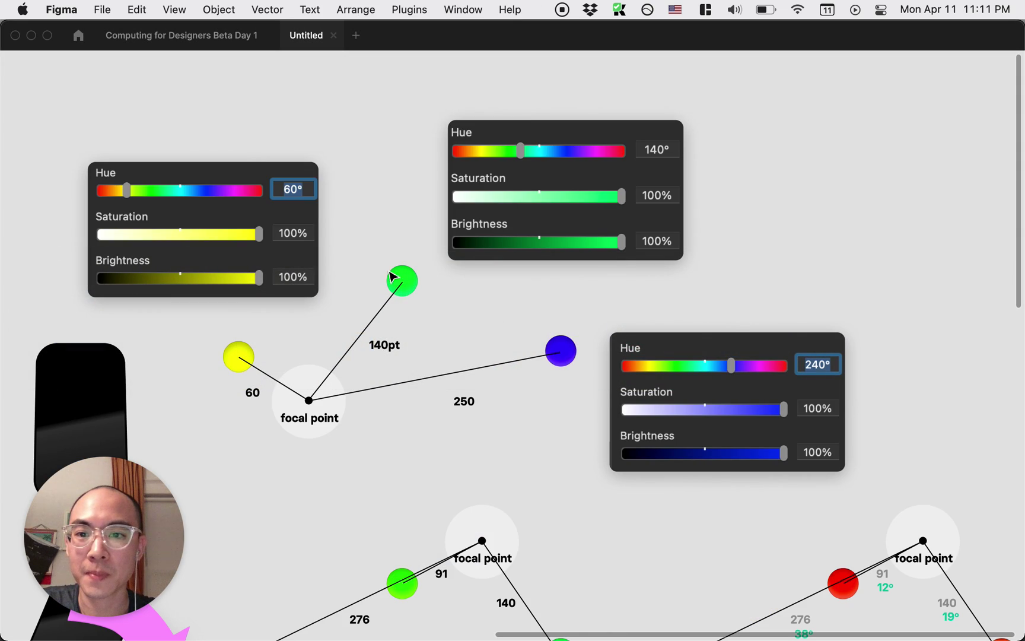
Zoom into the focal-point diagram and select the yellow, green and blue circles, focal dot and 140pt label.
{"action": "scroll", "coordinate": [334, 384], "scroll_direction": "up", "scroll_amount": 5}
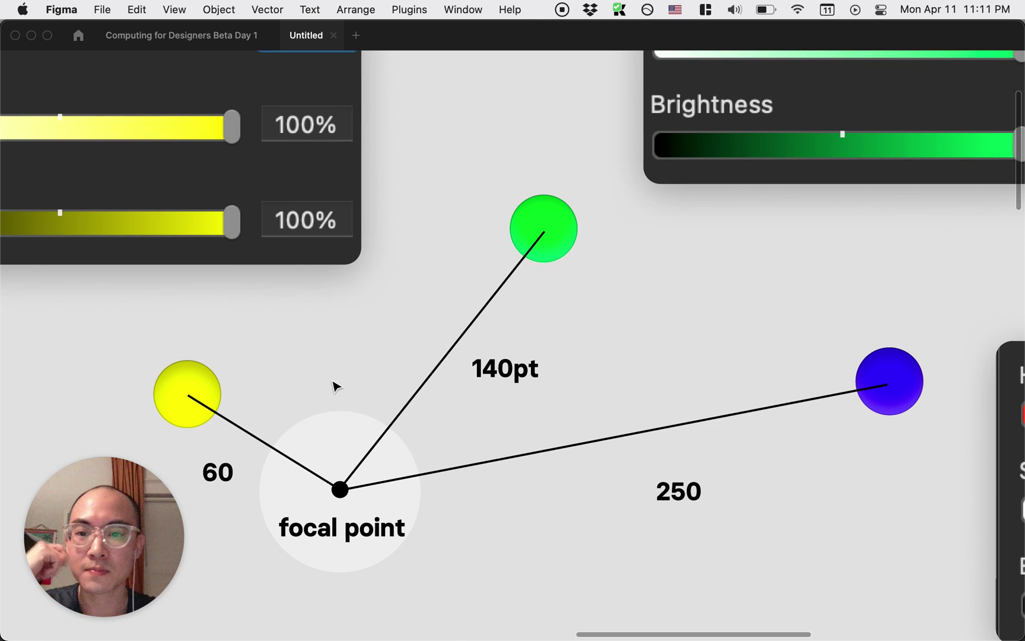
{"action": "left_click", "coordinate": [199, 383]}
{"action": "left_click", "coordinate": [538, 228]}
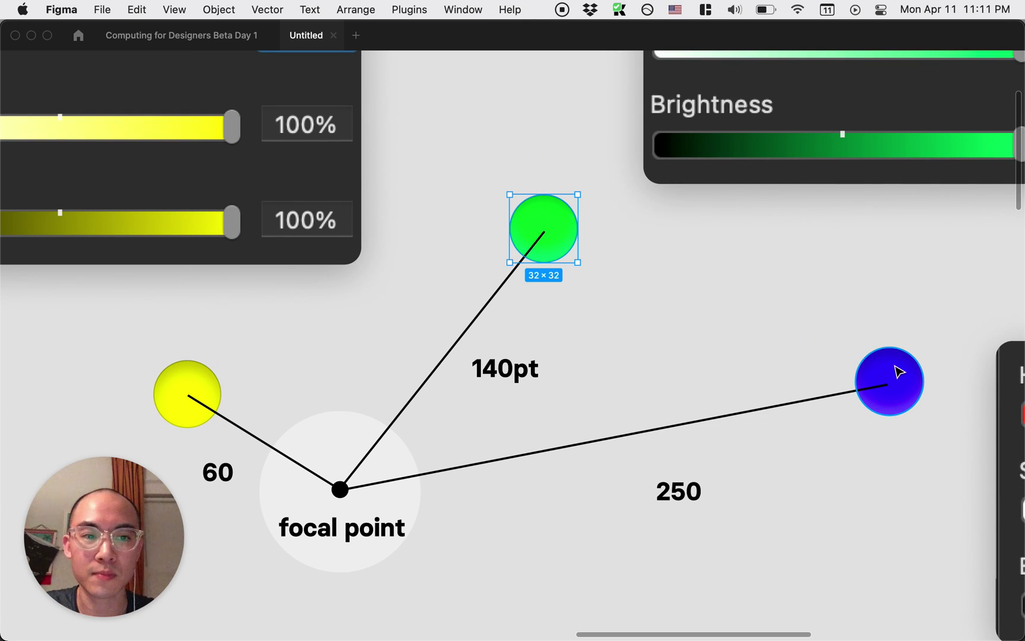
{"action": "left_click", "coordinate": [899, 372]}
{"action": "left_click", "coordinate": [338, 491]}
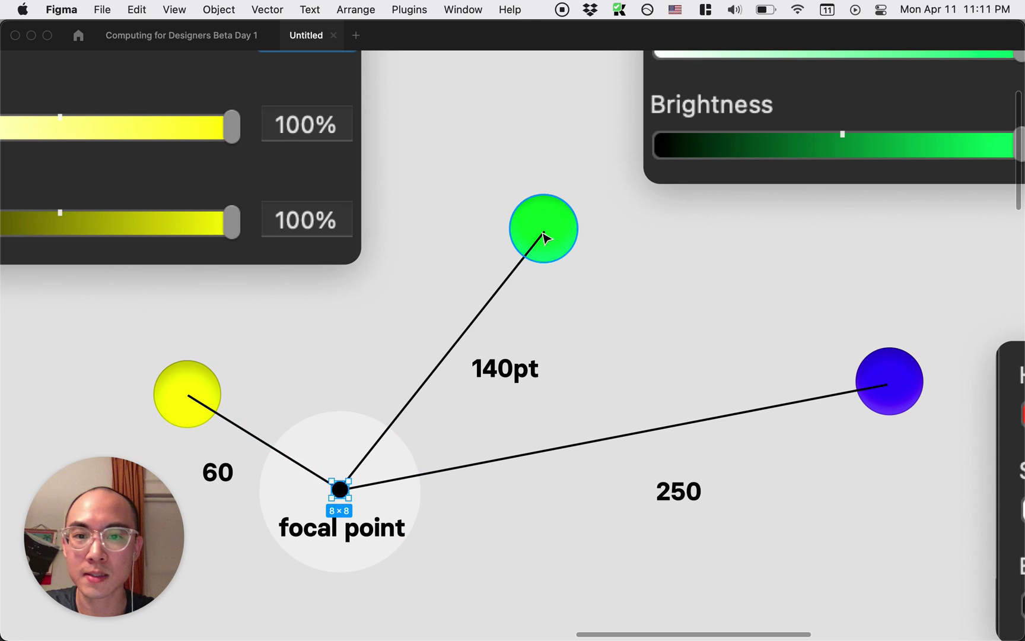
{"action": "left_click", "coordinate": [724, 345]}
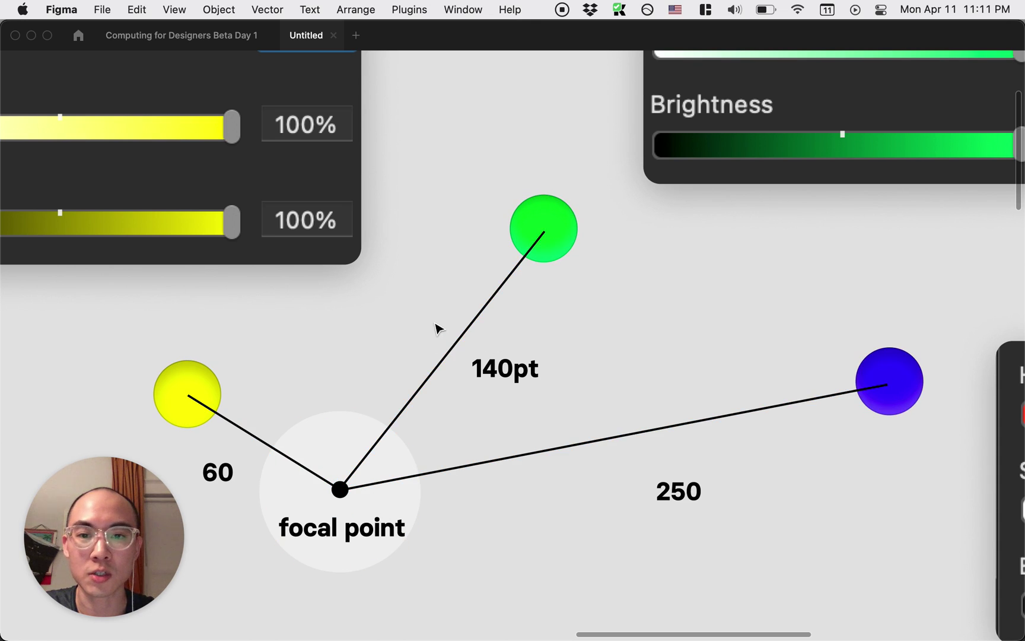
{"action": "left_click", "coordinate": [520, 382]}
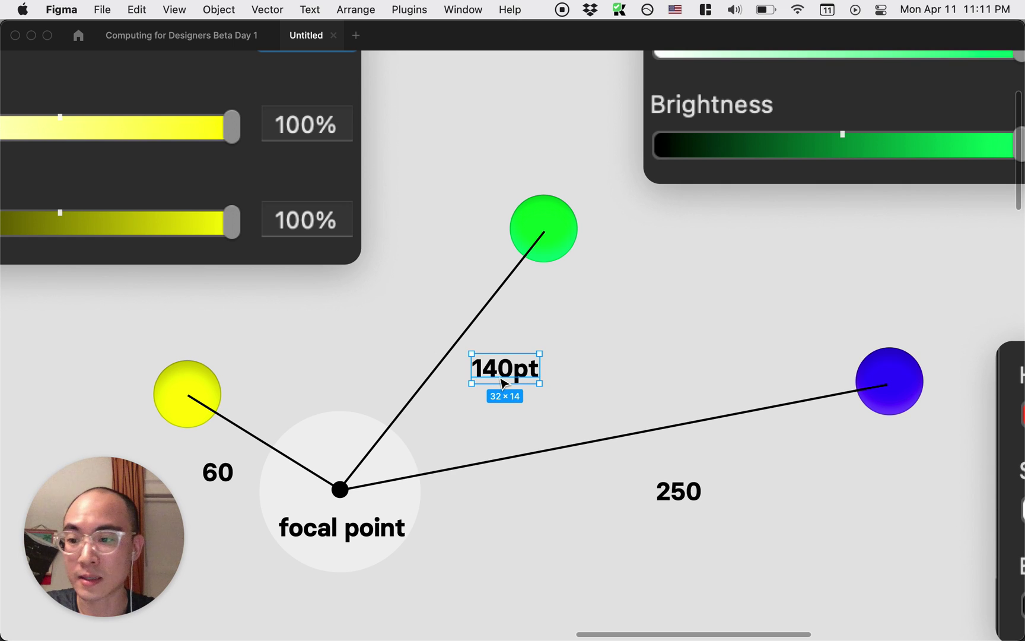
{"action": "left_click", "coordinate": [568, 334]}
{"action": "scroll", "coordinate": [492, 366], "scroll_direction": "up", "scroll_amount": 5}
{"action": "scroll", "coordinate": [492, 366], "scroll_direction": "right", "scroll_amount": 5}
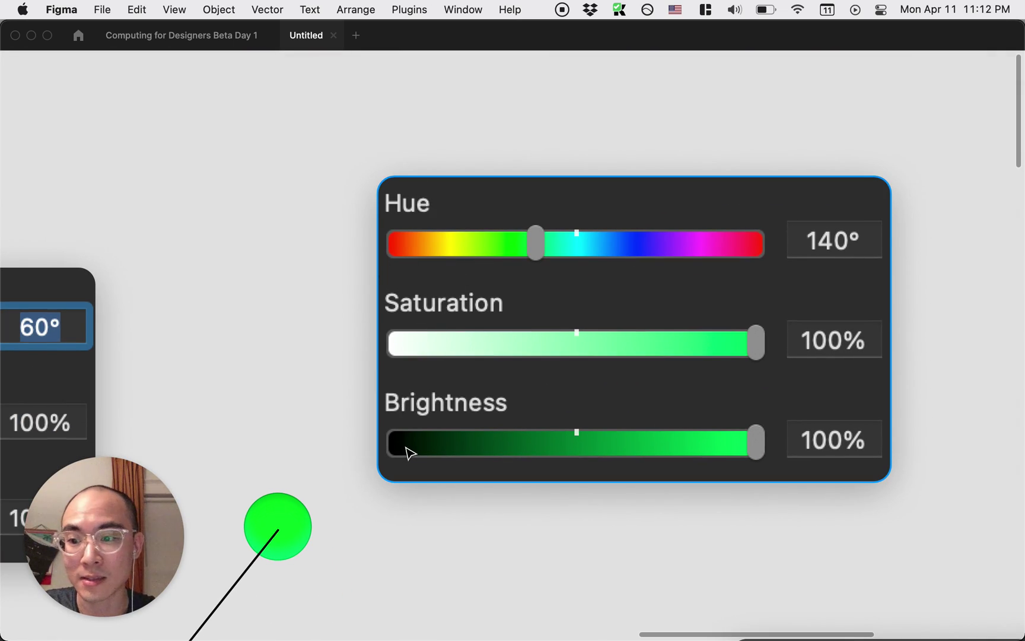
{"action": "scroll", "coordinate": [686, 206], "scroll_direction": "down", "scroll_amount": 2}
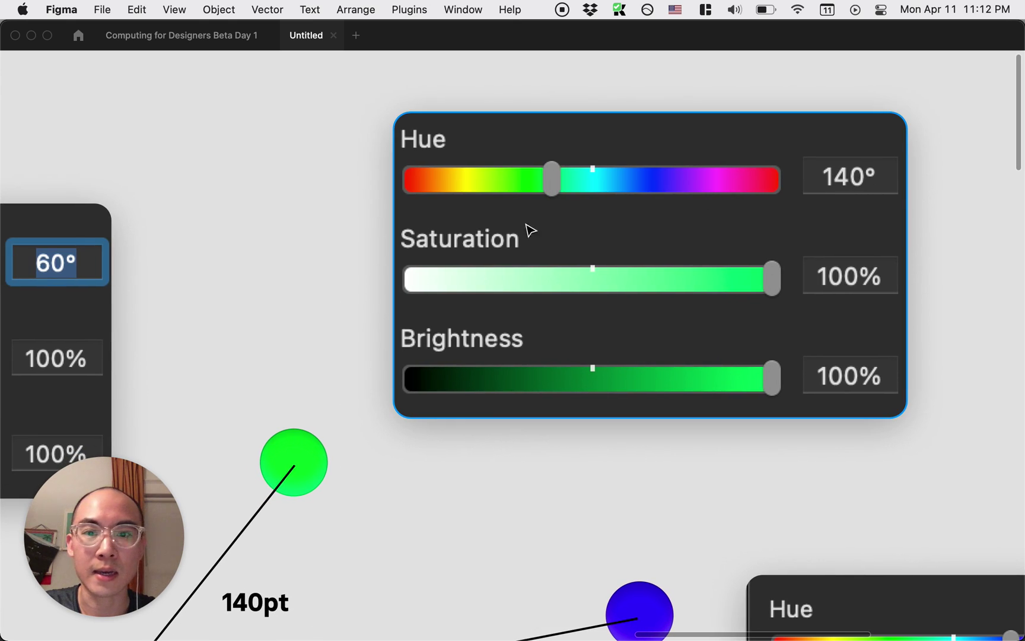
{"action": "left_click", "coordinate": [255, 603]}
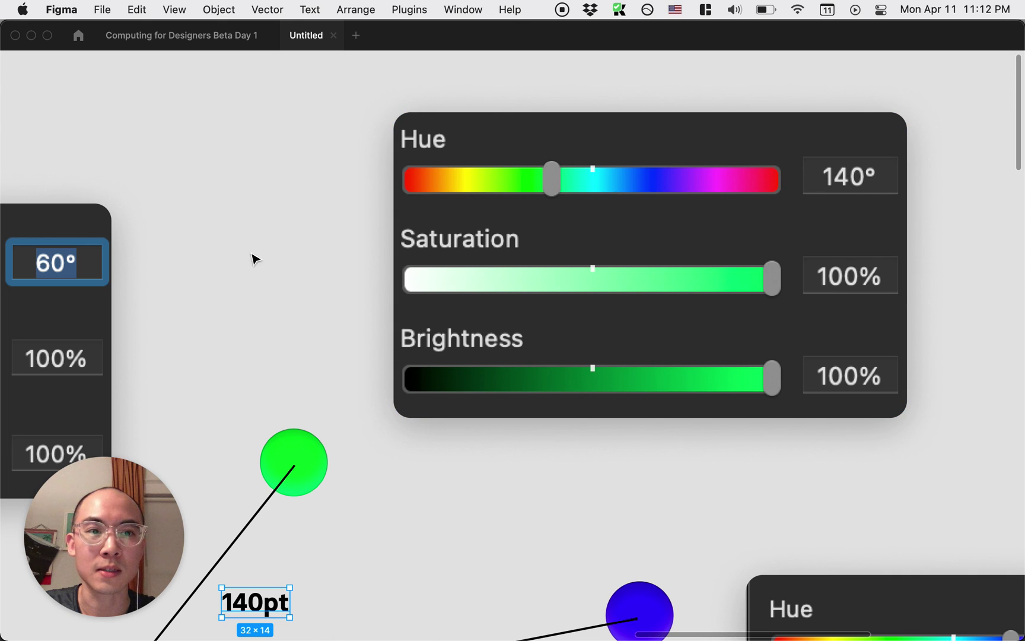
{"action": "left_click", "coordinate": [261, 313]}
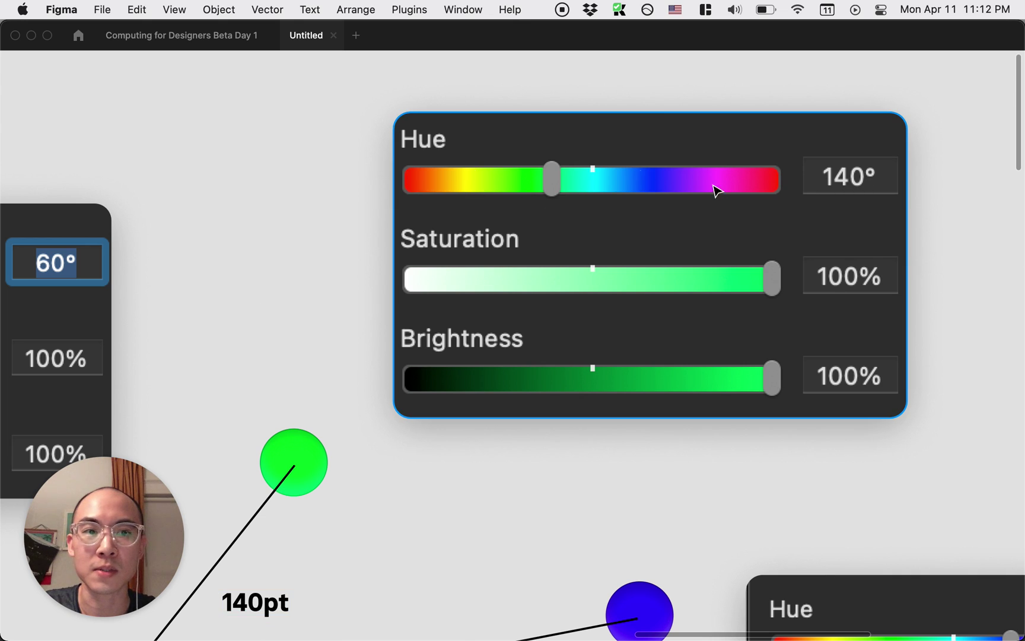
{"action": "scroll", "coordinate": [318, 281], "scroll_direction": "left", "scroll_amount": 10}
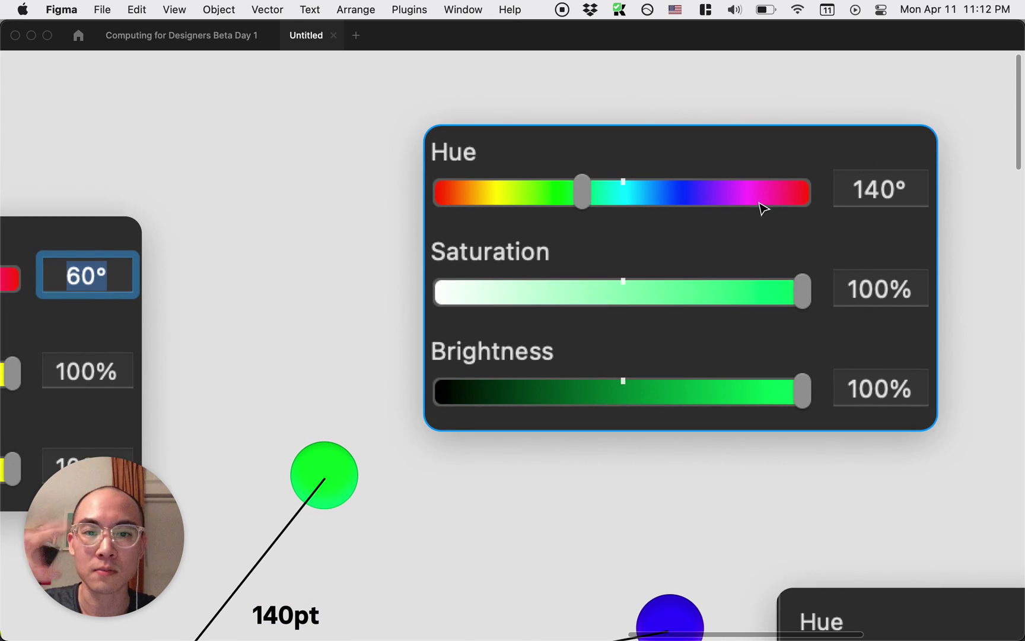
{"action": "scroll", "coordinate": [245, 284], "scroll_direction": "down", "scroll_amount": 2}
{"action": "scroll", "coordinate": [245, 285], "scroll_direction": "left", "scroll_amount": 8}
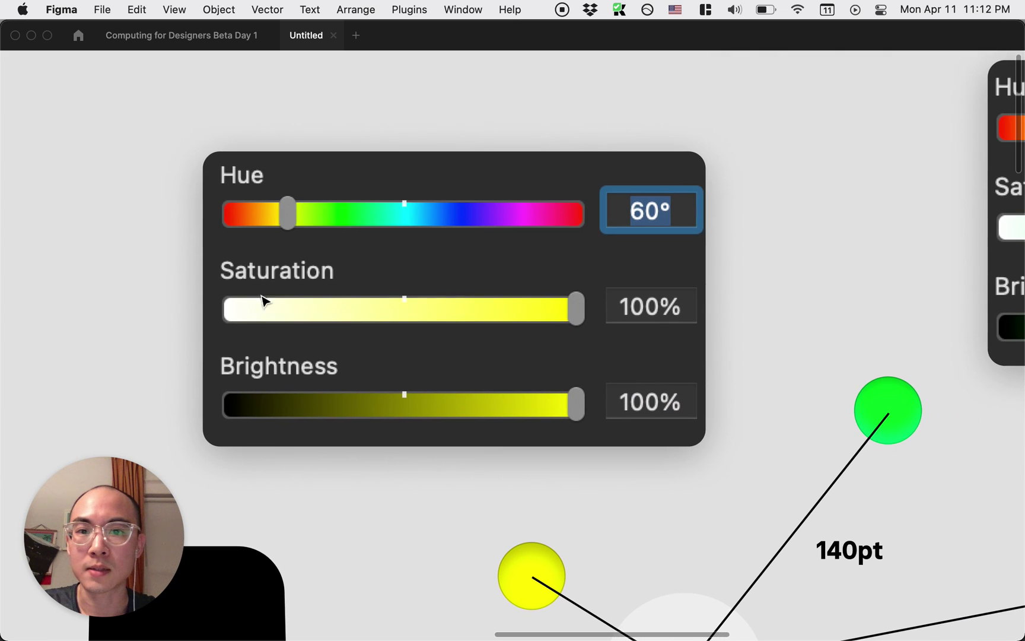
{"action": "scroll", "coordinate": [265, 299], "scroll_direction": "down", "scroll_amount": 3}
{"action": "left_click", "coordinate": [463, 477]}
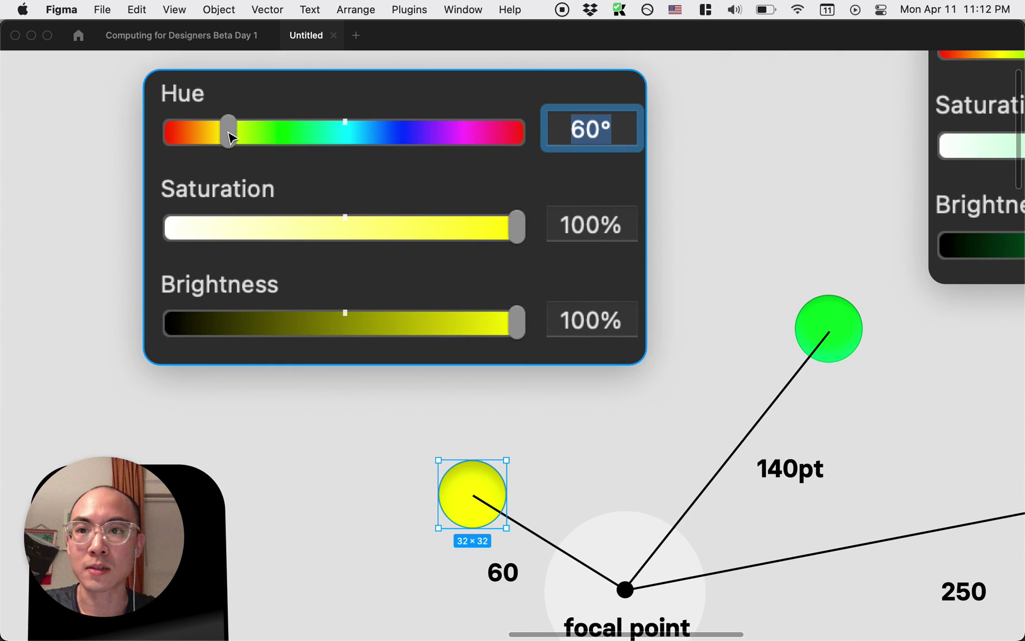
{"action": "scroll", "coordinate": [481, 267], "scroll_direction": "right", "scroll_amount": 10}
{"action": "scroll", "coordinate": [806, 174], "scroll_direction": "right", "scroll_amount": 6}
{"action": "scroll", "coordinate": [806, 173], "scroll_direction": "down", "scroll_amount": 2}
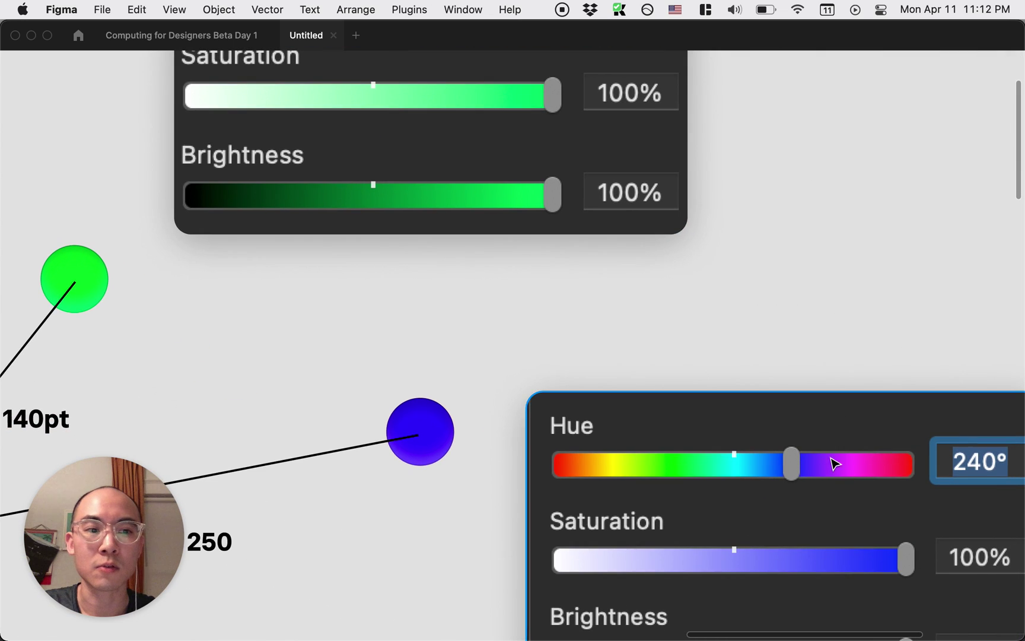
{"action": "scroll", "coordinate": [835, 463], "scroll_direction": "right", "scroll_amount": 4}
{"action": "scroll", "coordinate": [705, 341], "scroll_direction": "down", "scroll_amount": 5}
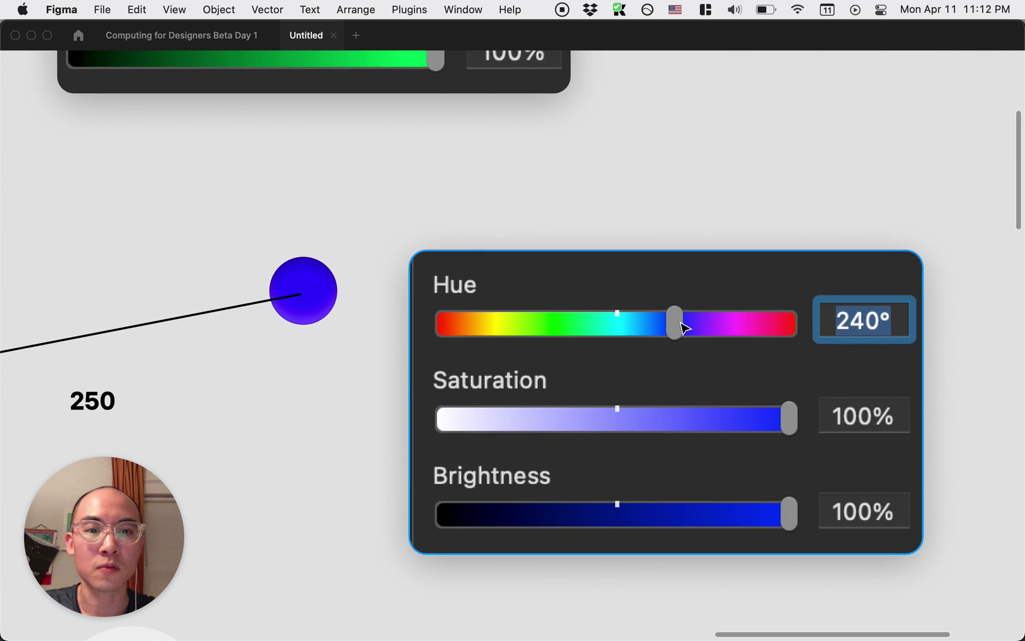
{"action": "scroll", "coordinate": [549, 327], "scroll_direction": "left", "scroll_amount": 10}
{"action": "scroll", "coordinate": [550, 327], "scroll_direction": "down", "scroll_amount": 2}
{"action": "scroll", "coordinate": [350, 460], "scroll_direction": "up", "scroll_amount": 3}
{"action": "scroll", "coordinate": [350, 460], "scroll_direction": "left", "scroll_amount": 2}
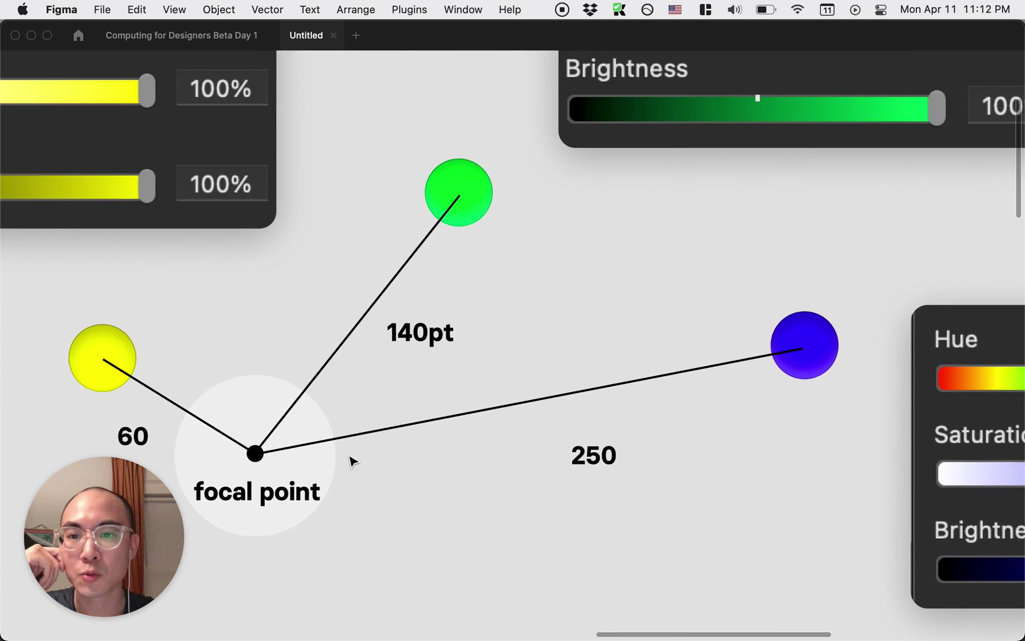
{"action": "scroll", "coordinate": [353, 458], "scroll_direction": "down", "scroll_amount": 2}
{"action": "scroll", "coordinate": [413, 462], "scroll_direction": "down", "scroll_amount": 3}
{"action": "scroll", "coordinate": [413, 462], "scroll_direction": "right", "scroll_amount": 2}
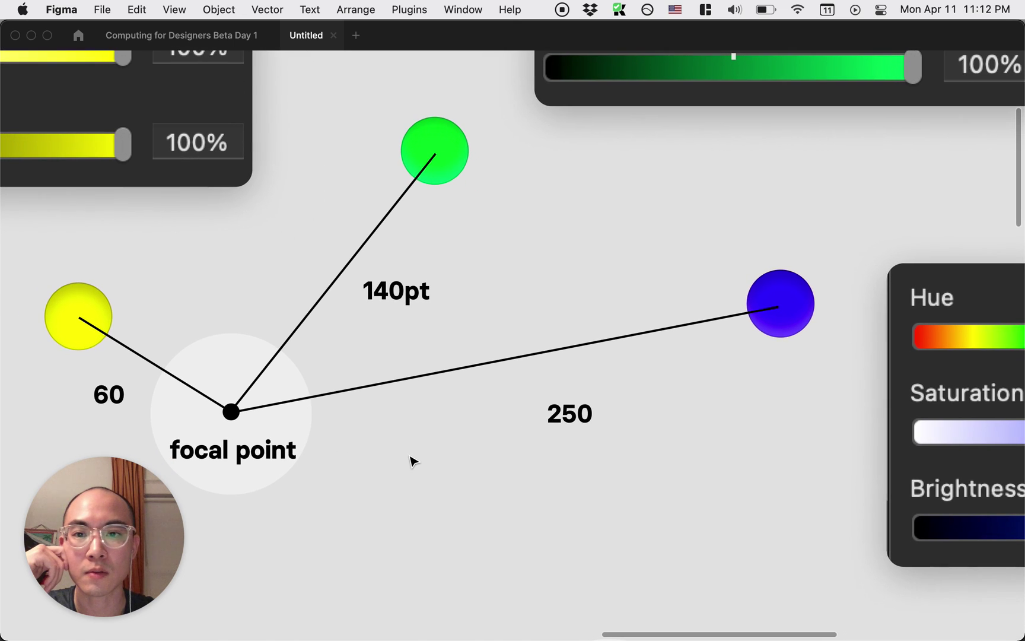
{"action": "scroll", "coordinate": [443, 436], "scroll_direction": "down", "scroll_amount": 5}
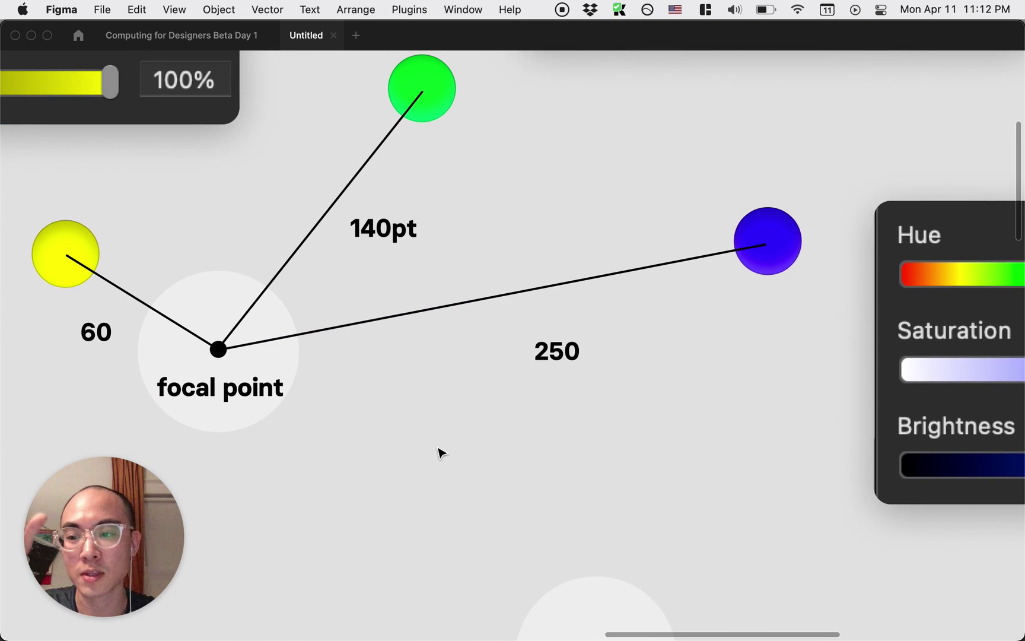
{"action": "scroll", "coordinate": [440, 445], "scroll_direction": "up", "scroll_amount": 8}
{"action": "scroll", "coordinate": [441, 445], "scroll_direction": "left", "scroll_amount": 4}
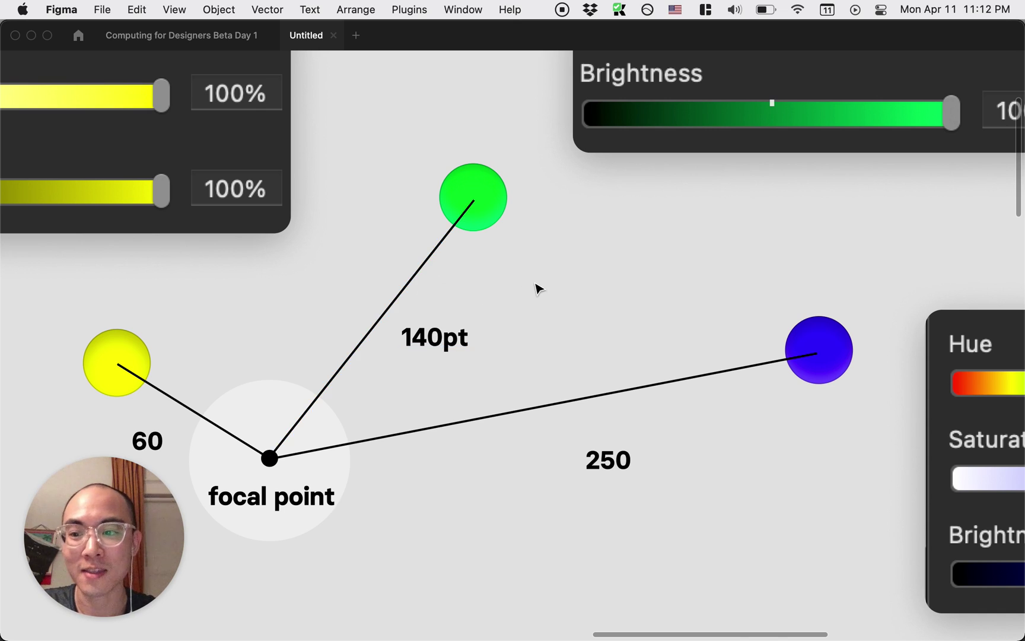
{"action": "scroll", "coordinate": [547, 451], "scroll_direction": "down", "scroll_amount": 3}
{"action": "scroll", "coordinate": [547, 451], "scroll_direction": "right", "scroll_amount": 1}
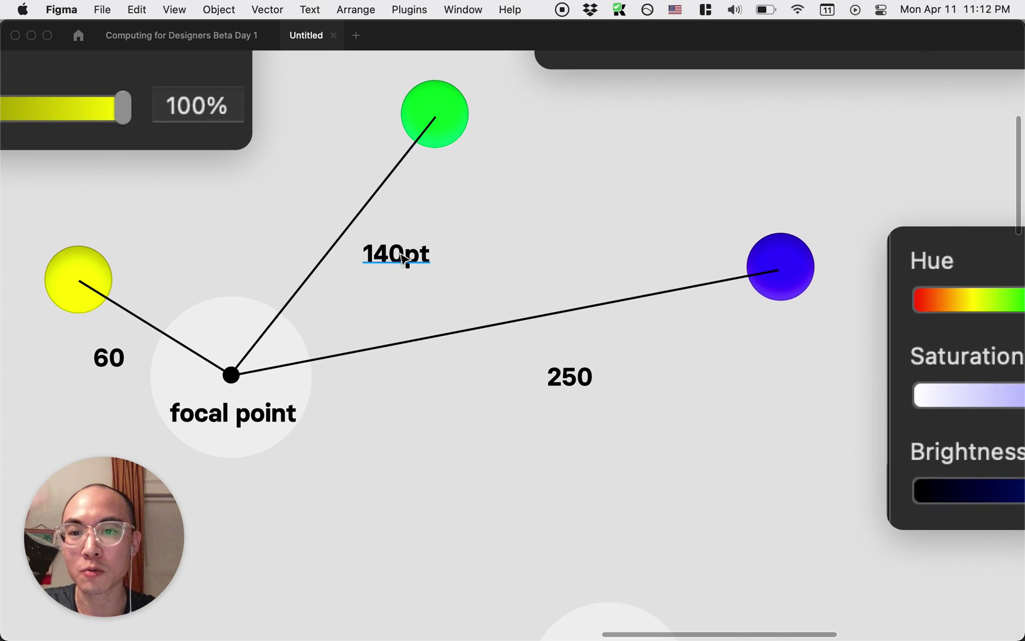
{"action": "scroll", "coordinate": [479, 540], "scroll_direction": "right", "scroll_amount": 2}
{"action": "scroll", "coordinate": [480, 540], "scroll_direction": "down", "scroll_amount": 1}
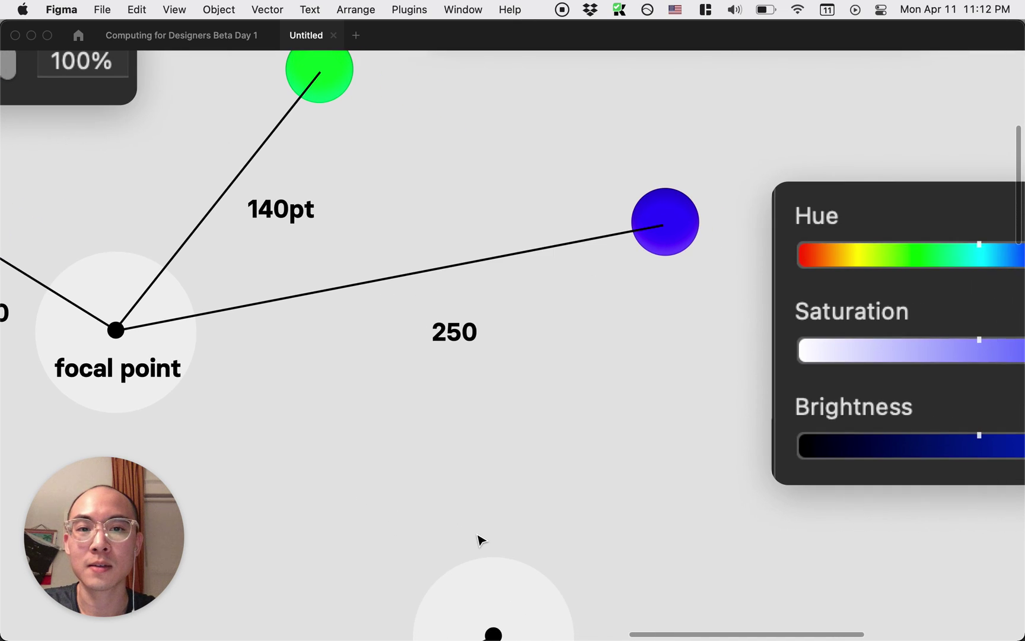
{"action": "scroll", "coordinate": [480, 540], "scroll_direction": "down", "scroll_amount": 5}
{"action": "scroll", "coordinate": [479, 540], "scroll_direction": "left", "scroll_amount": 2}
{"action": "scroll", "coordinate": [479, 540], "scroll_direction": "up", "scroll_amount": 6}
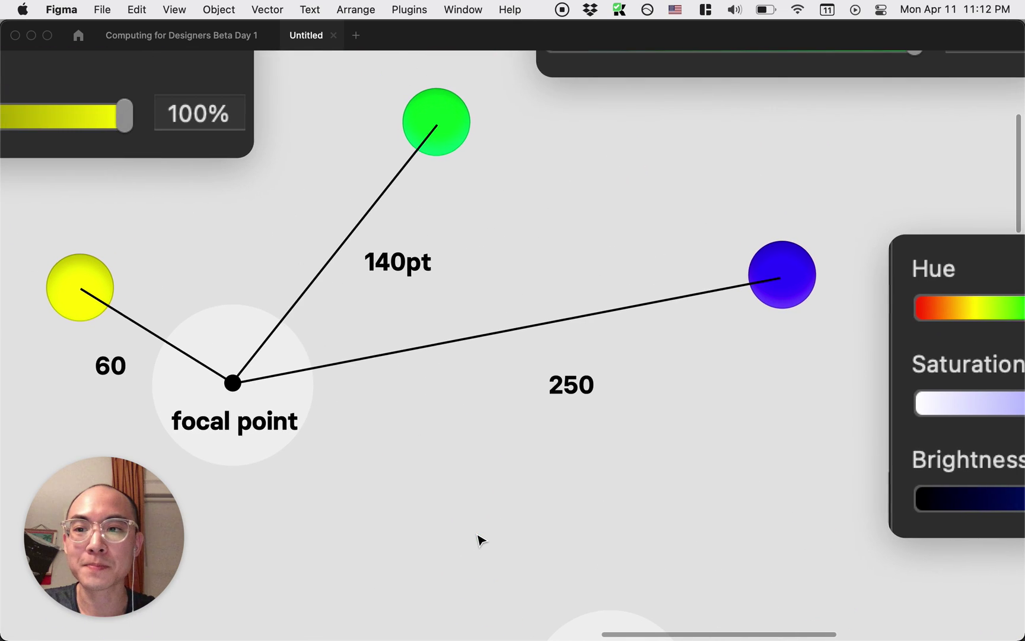
{"action": "scroll", "coordinate": [478, 540], "scroll_direction": "down", "scroll_amount": 10}
Select the green dot nearest the focal point and read its fill hue in the colour panel.
{"action": "scroll", "coordinate": [478, 540], "scroll_direction": "right", "scroll_amount": 1}
{"action": "scroll", "coordinate": [497, 395], "scroll_direction": "down", "scroll_amount": 1}
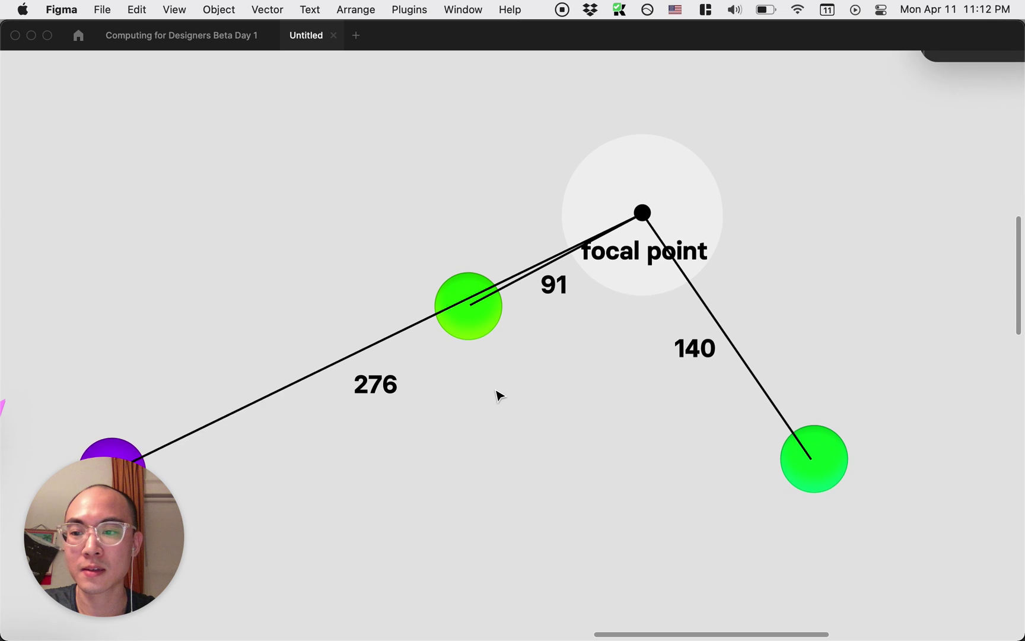
{"action": "scroll", "coordinate": [632, 171], "scroll_direction": "up", "scroll_amount": 1}
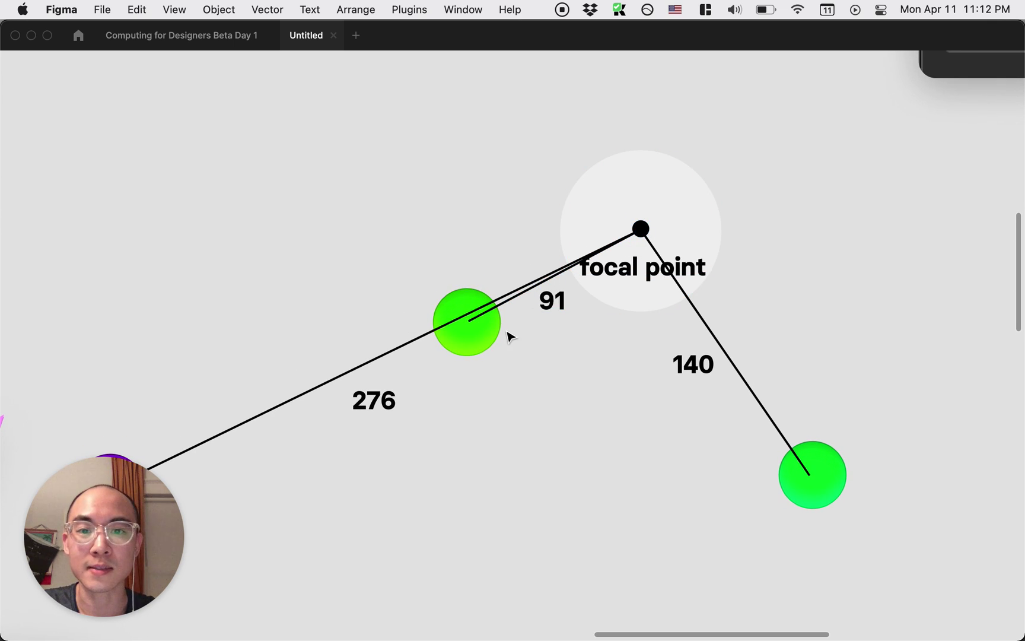
{"action": "left_click", "coordinate": [467, 351]}
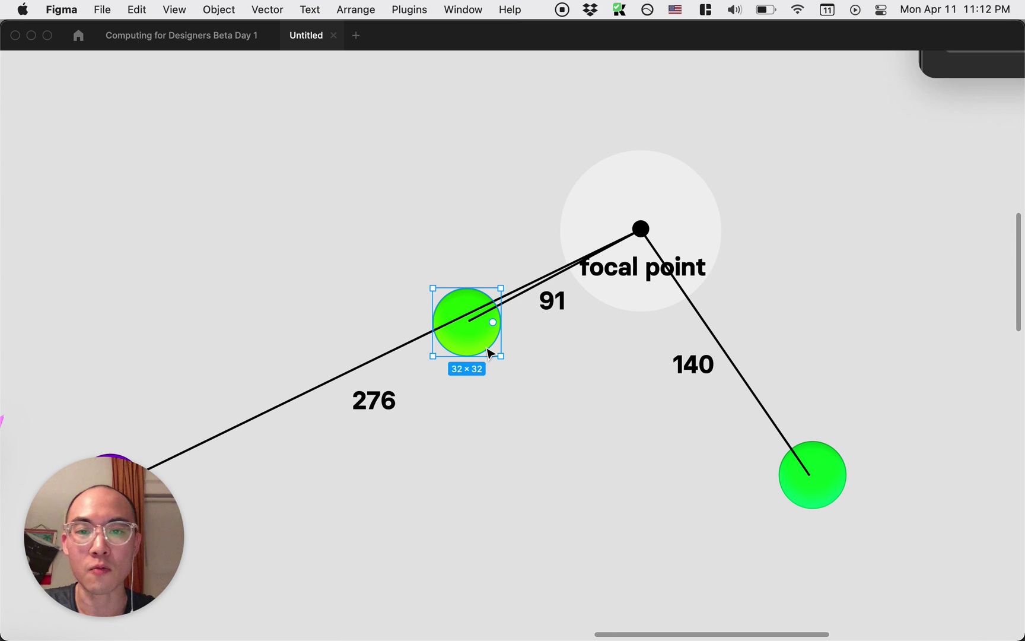
{"action": "key", "text": "super+backslash"}
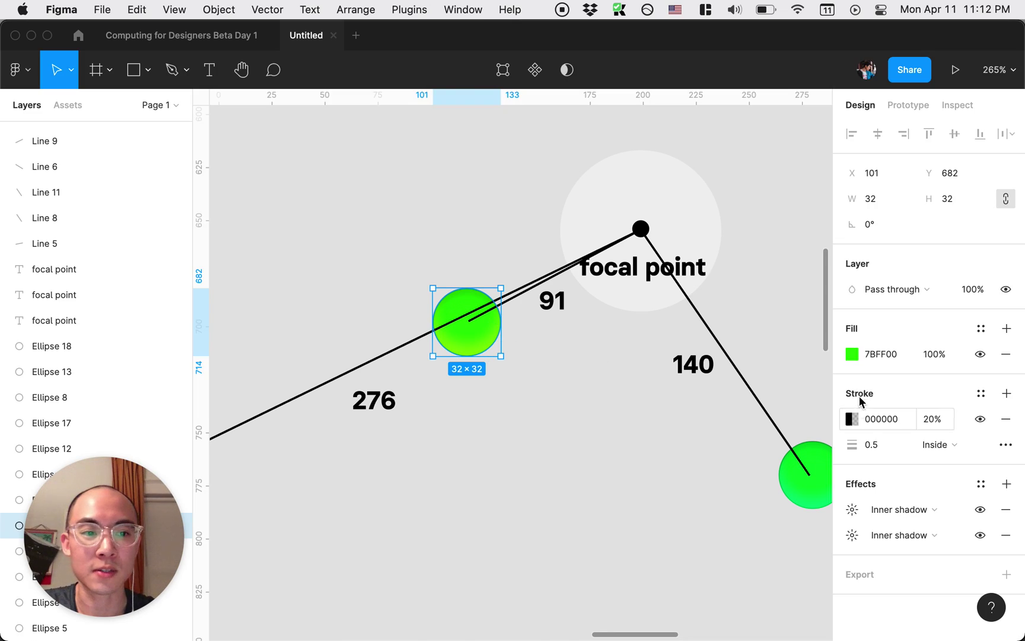
{"action": "left_click", "coordinate": [853, 356]}
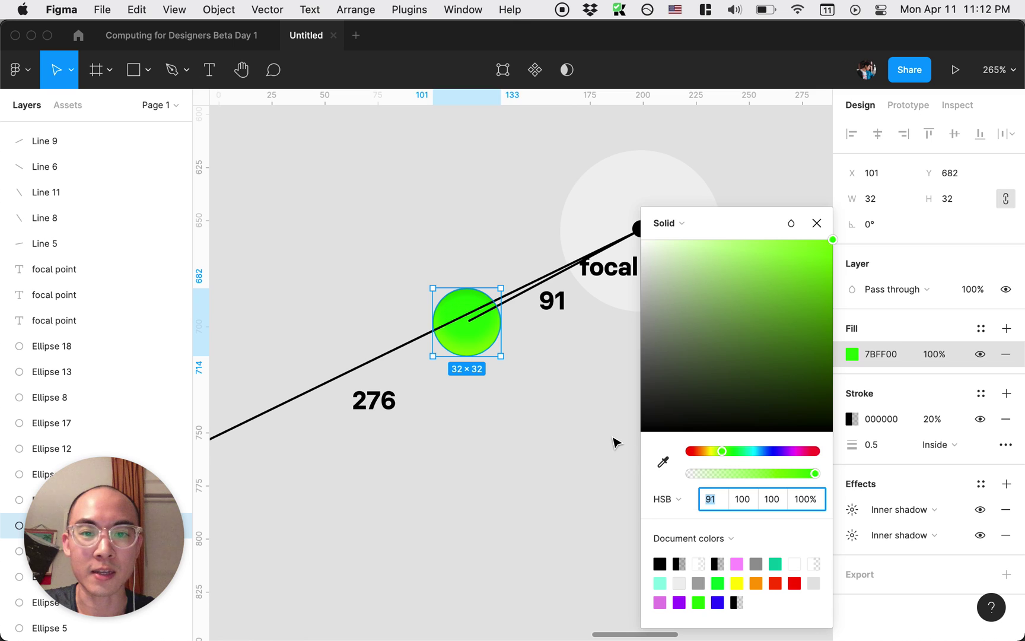
{"action": "key", "text": "super+backslash"}
Check the purple and lower-right green dots, then move to the red/orange diagram labelled 12°, 19°, 38°.
{"action": "scroll", "coordinate": [263, 487], "scroll_direction": "down", "scroll_amount": 3}
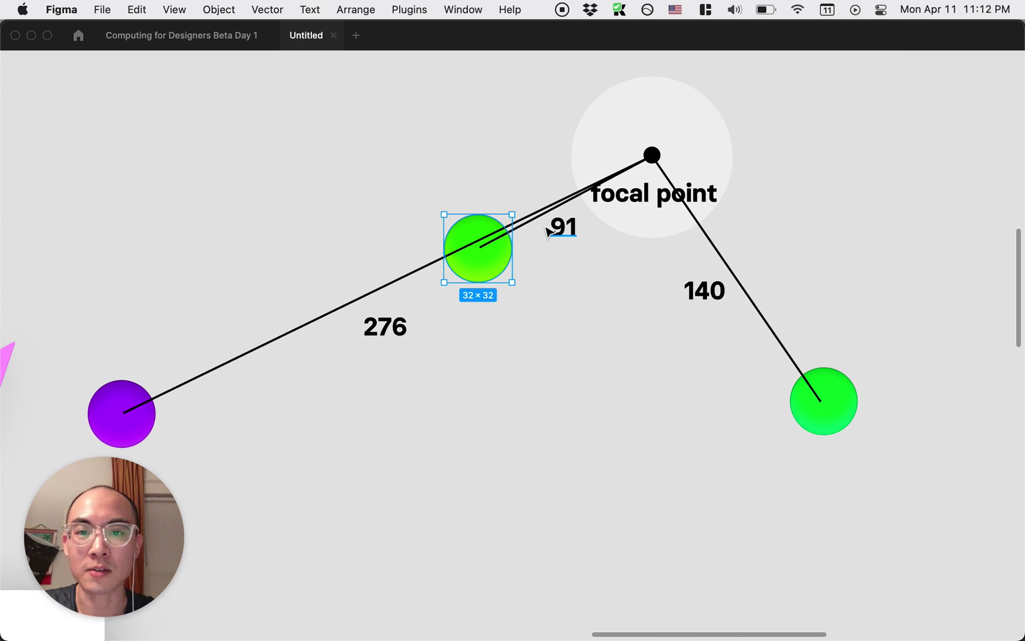
{"action": "left_click", "coordinate": [142, 423]}
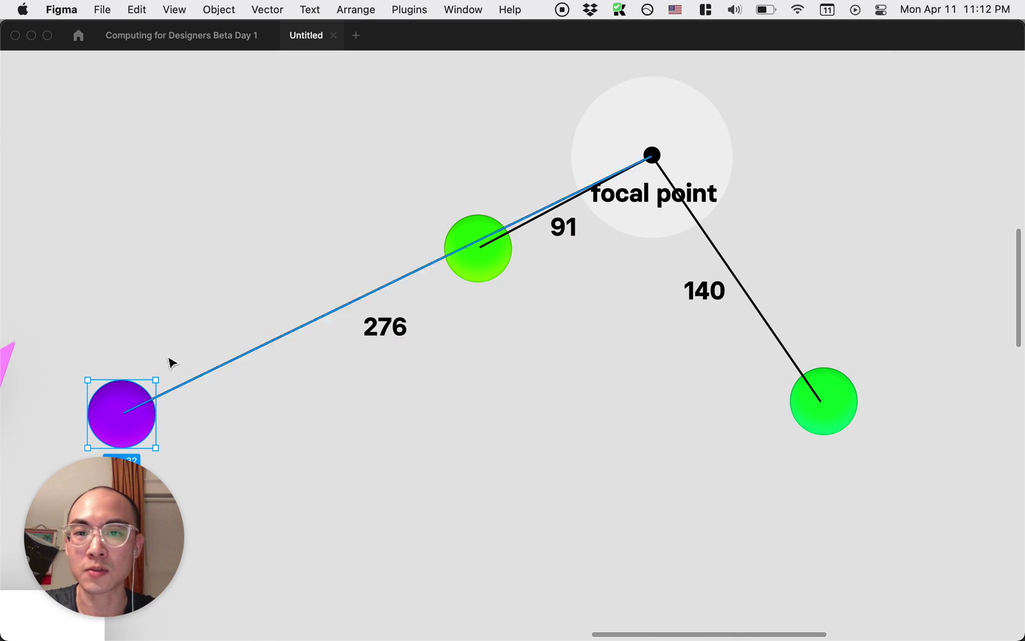
{"action": "left_click", "coordinate": [821, 417]}
{"action": "scroll", "coordinate": [640, 272], "scroll_direction": "up", "scroll_amount": 7}
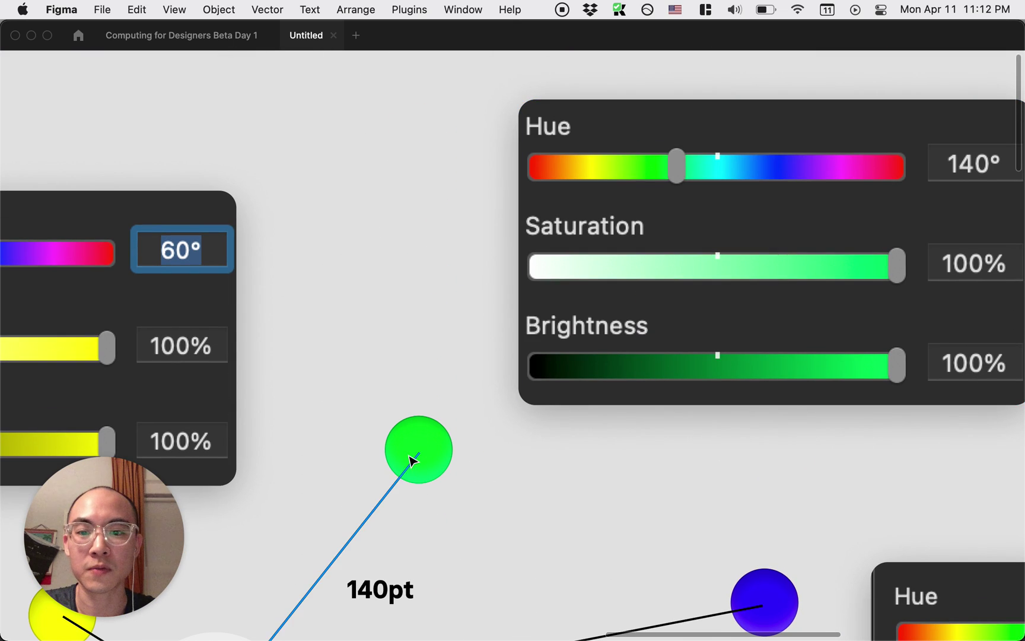
{"action": "scroll", "coordinate": [416, 469], "scroll_direction": "down", "scroll_amount": 5}
{"action": "scroll", "coordinate": [416, 471], "scroll_direction": "down", "scroll_amount": 2}
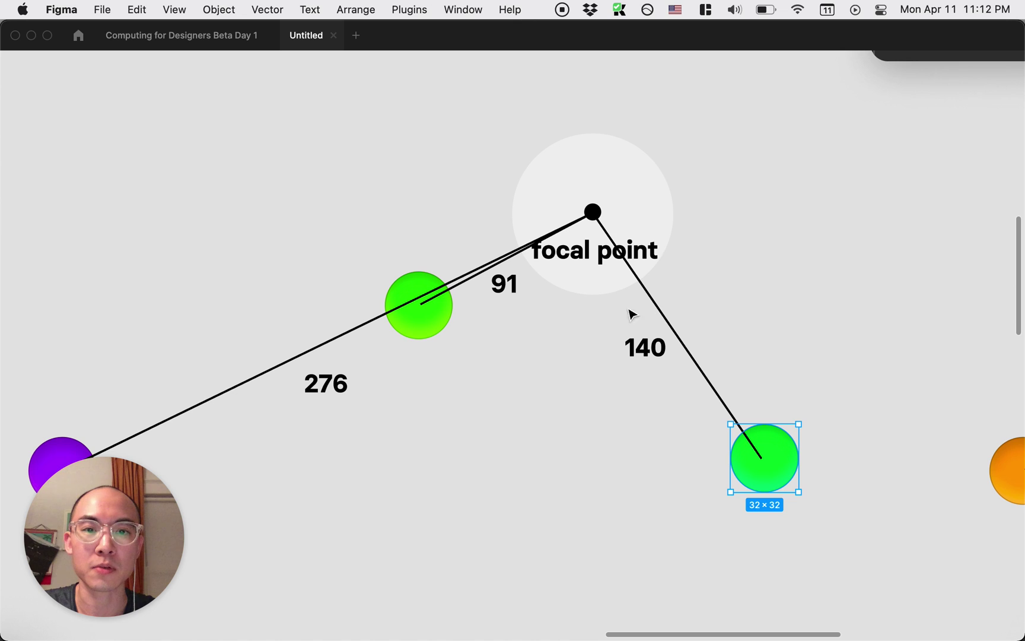
{"action": "left_click", "coordinate": [778, 323]}
{"action": "scroll", "coordinate": [777, 321], "scroll_direction": "up", "scroll_amount": 6}
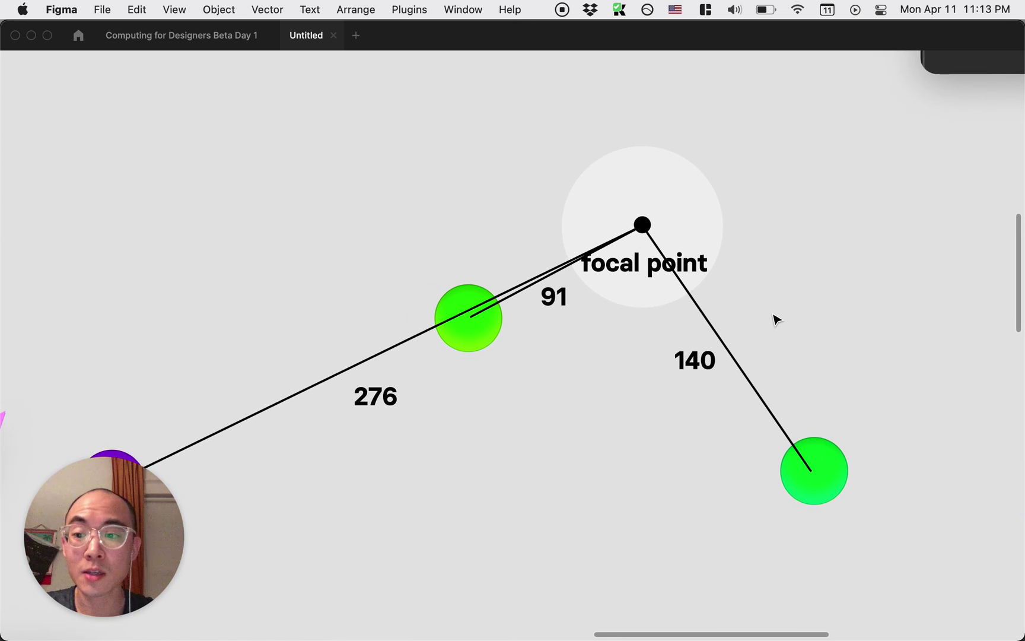
{"action": "scroll", "coordinate": [778, 321], "scroll_direction": "up", "scroll_amount": 3}
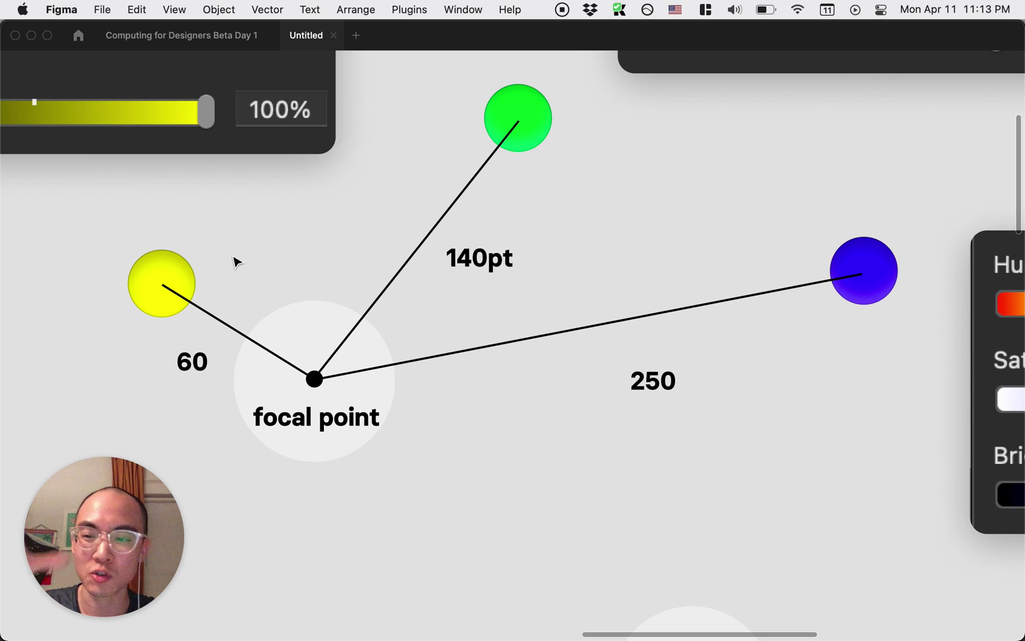
{"action": "scroll", "coordinate": [474, 382], "scroll_direction": "down", "scroll_amount": 10}
{"action": "scroll", "coordinate": [475, 383], "scroll_direction": "right", "scroll_amount": 8}
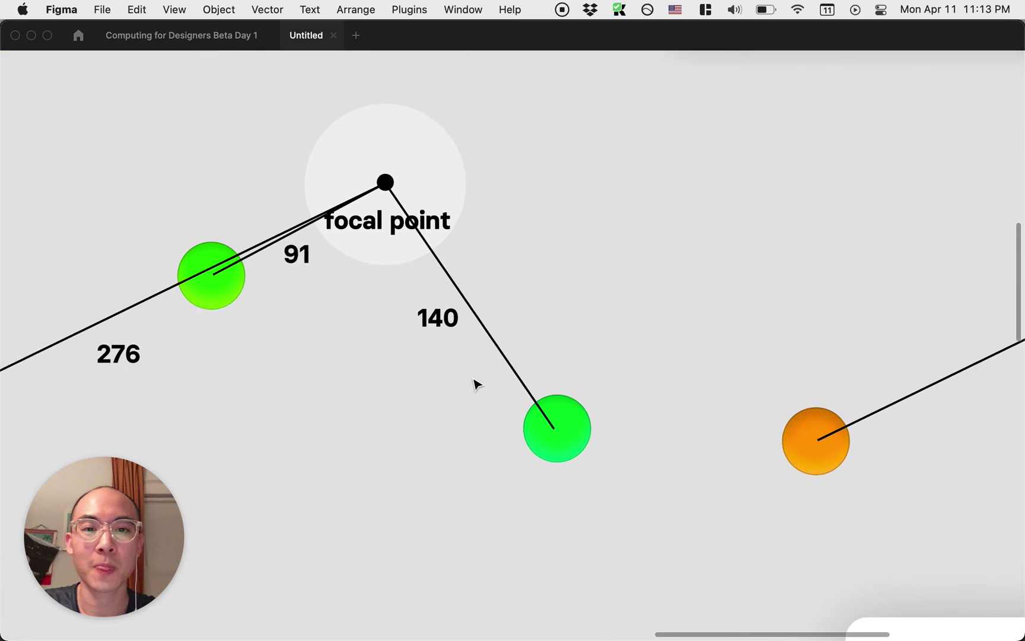
{"action": "scroll", "coordinate": [474, 384], "scroll_direction": "right", "scroll_amount": 10}
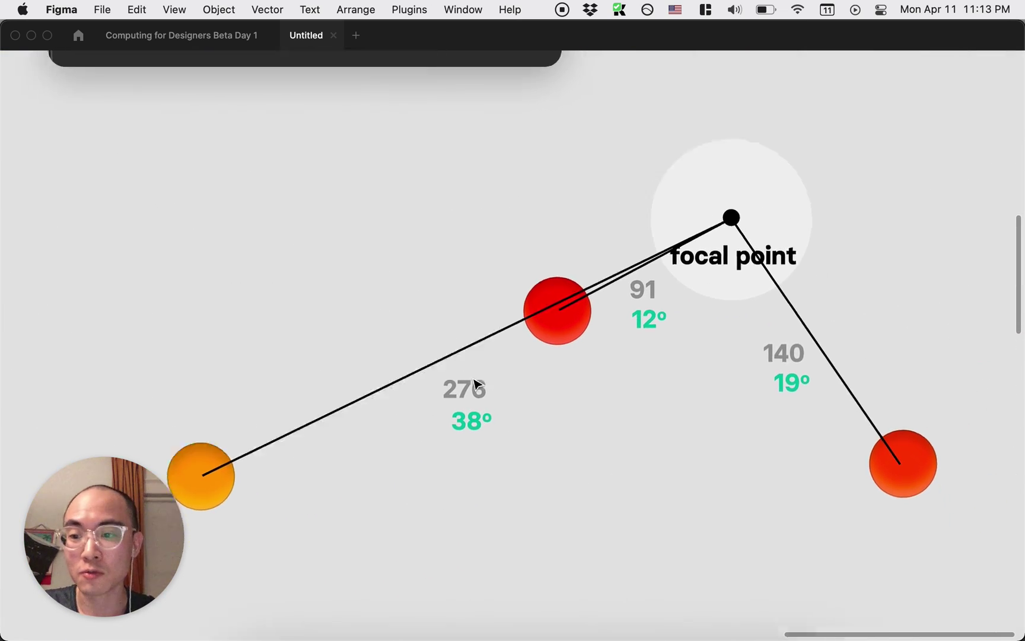
{"action": "scroll", "coordinate": [475, 383], "scroll_direction": "left", "scroll_amount": 10}
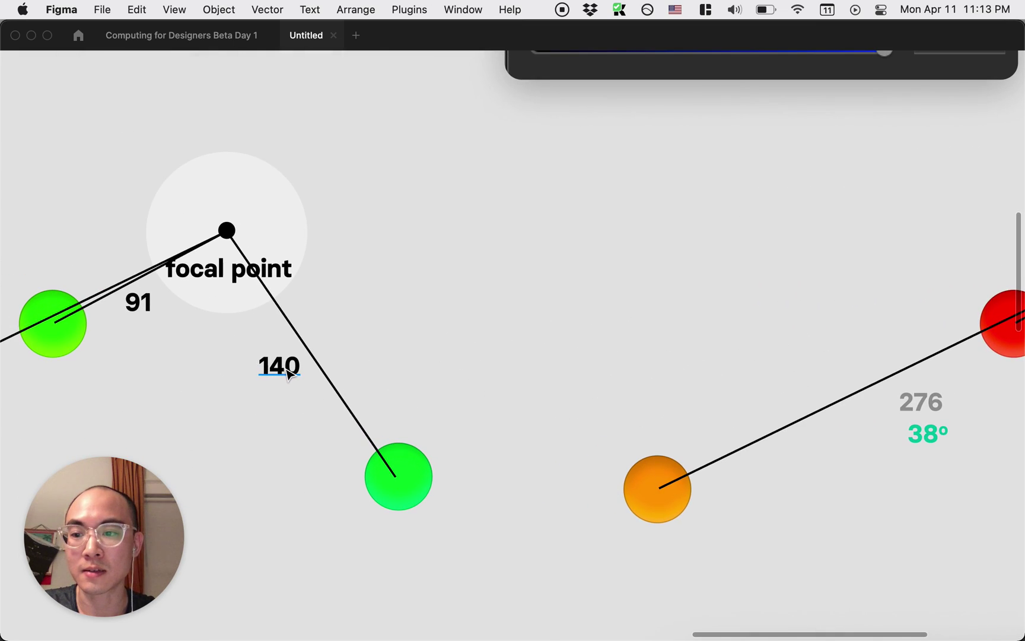
{"action": "scroll", "coordinate": [289, 373], "scroll_direction": "down", "scroll_amount": 10}
{"action": "scroll", "coordinate": [289, 373], "scroll_direction": "right", "scroll_amount": 10}
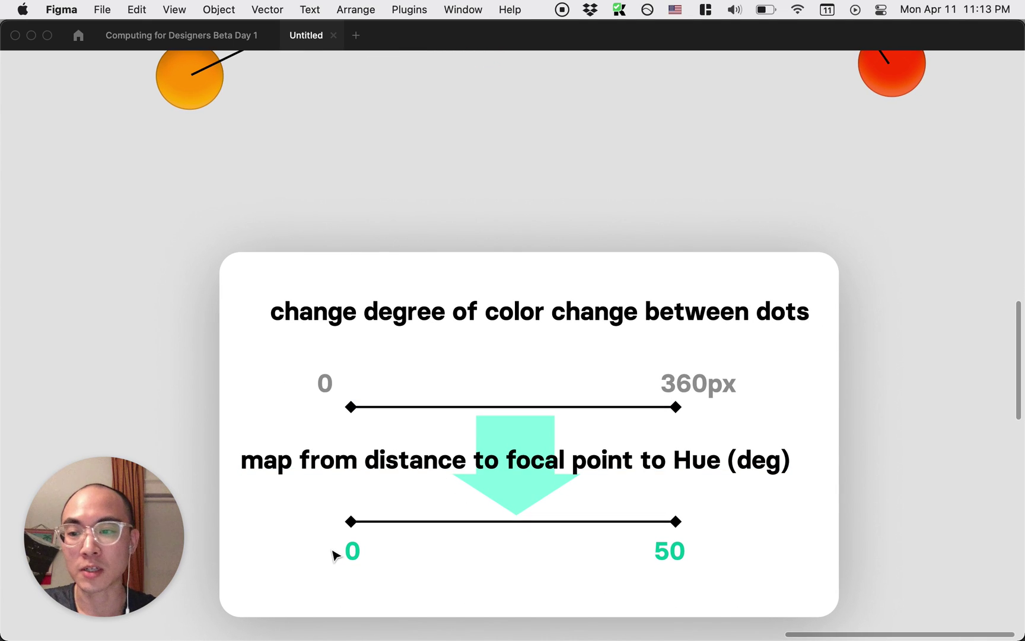
{"action": "scroll", "coordinate": [346, 555], "scroll_direction": "up", "scroll_amount": 10}
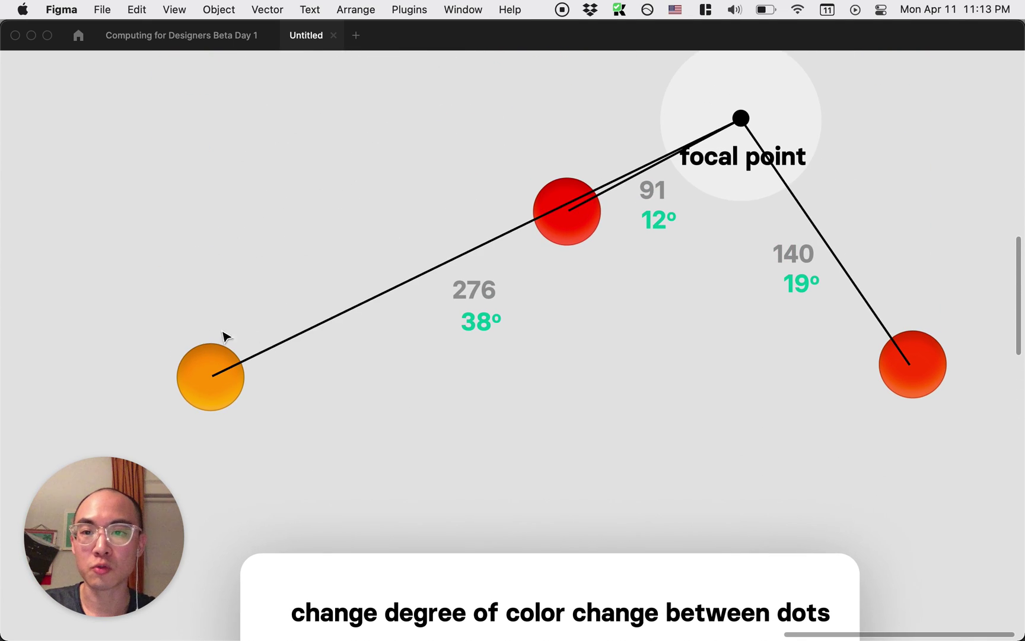
{"action": "scroll", "coordinate": [477, 397], "scroll_direction": "down", "scroll_amount": 1}
{"action": "scroll", "coordinate": [476, 397], "scroll_direction": "down", "scroll_amount": 10}
{"action": "scroll", "coordinate": [474, 394], "scroll_direction": "up", "scroll_amount": 2}
{"action": "scroll", "coordinate": [474, 393], "scroll_direction": "left", "scroll_amount": 1}
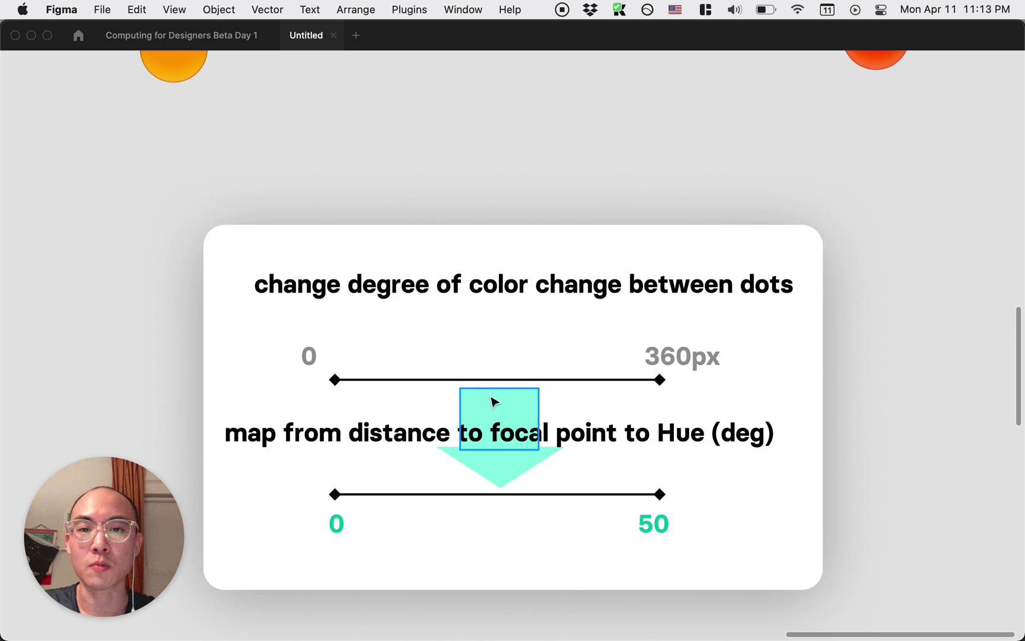
{"action": "left_click", "coordinate": [320, 357]}
{"action": "left_click", "coordinate": [676, 362]}
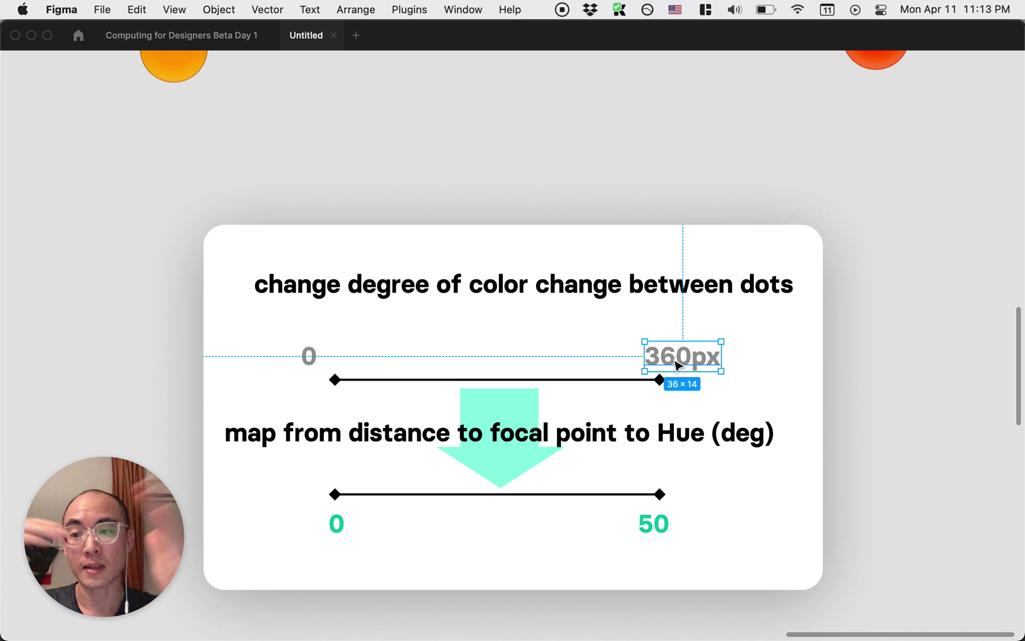
{"action": "left_click", "coordinate": [332, 531]}
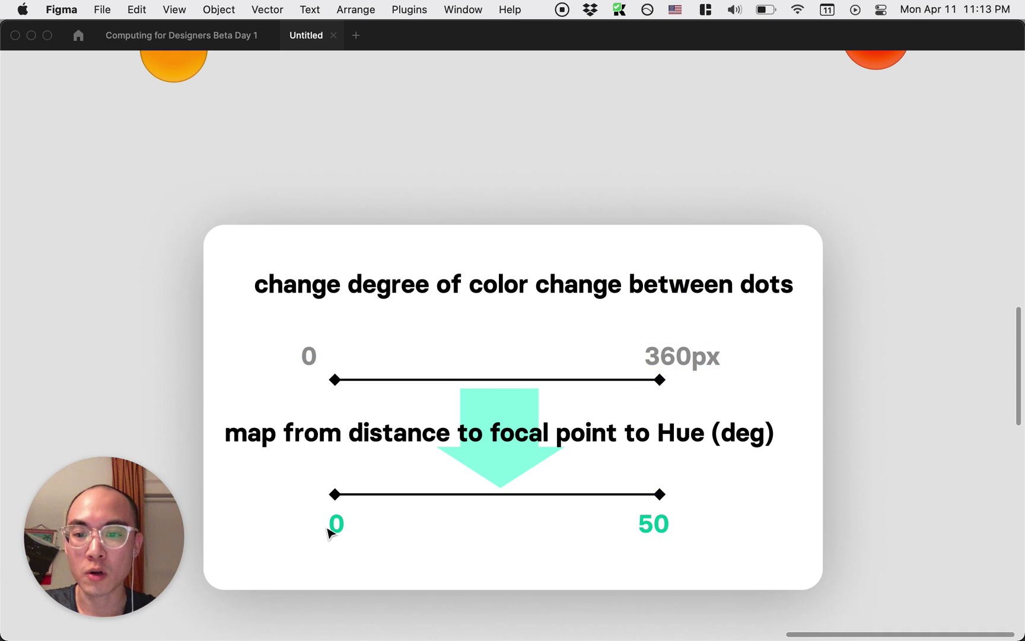
{"action": "left_click", "coordinate": [666, 523]}
{"action": "scroll", "coordinate": [639, 433], "scroll_direction": "up", "scroll_amount": 10}
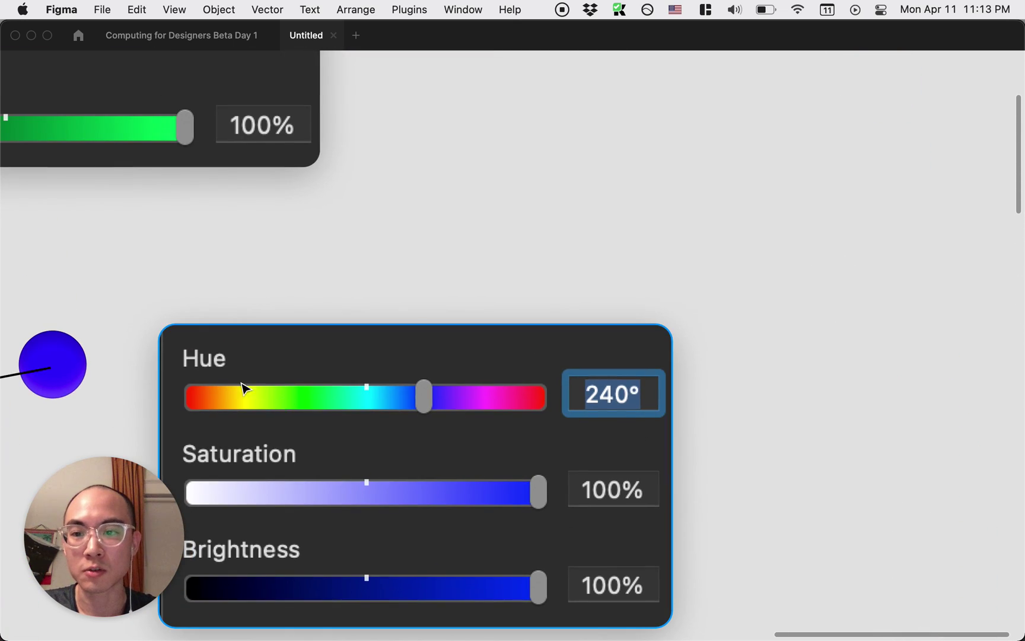
{"action": "scroll", "coordinate": [524, 403], "scroll_direction": "down", "scroll_amount": 10}
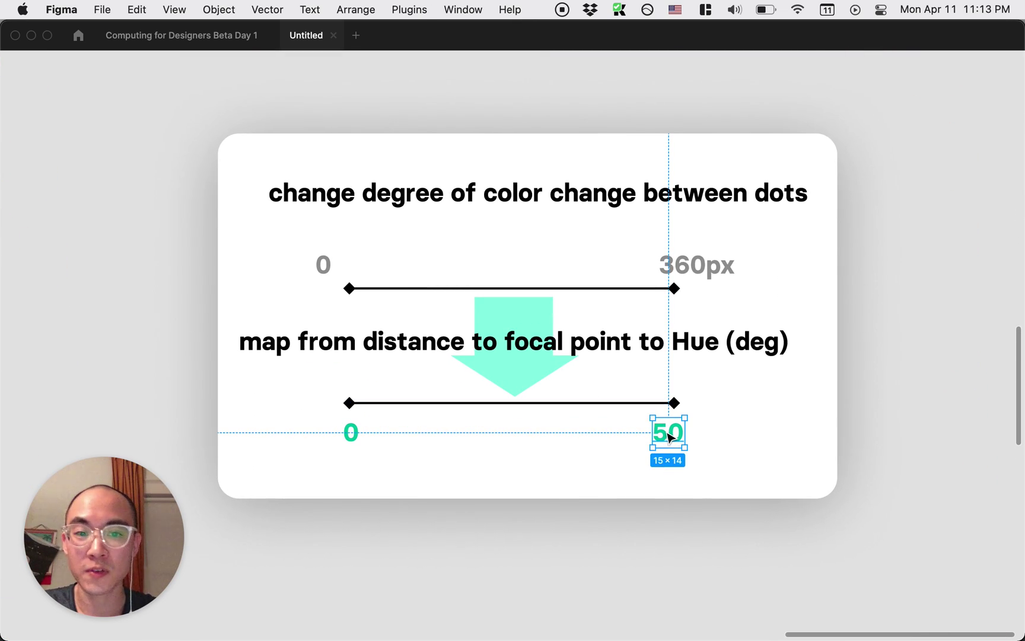
{"action": "scroll", "coordinate": [668, 437], "scroll_direction": "up", "scroll_amount": 10}
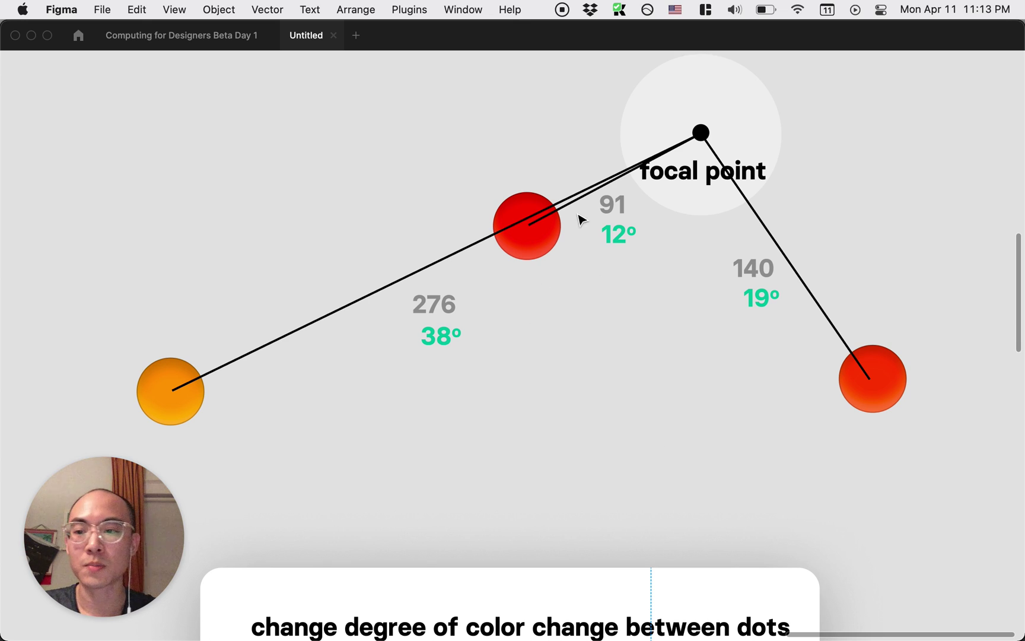
{"action": "left_click", "coordinate": [445, 306]}
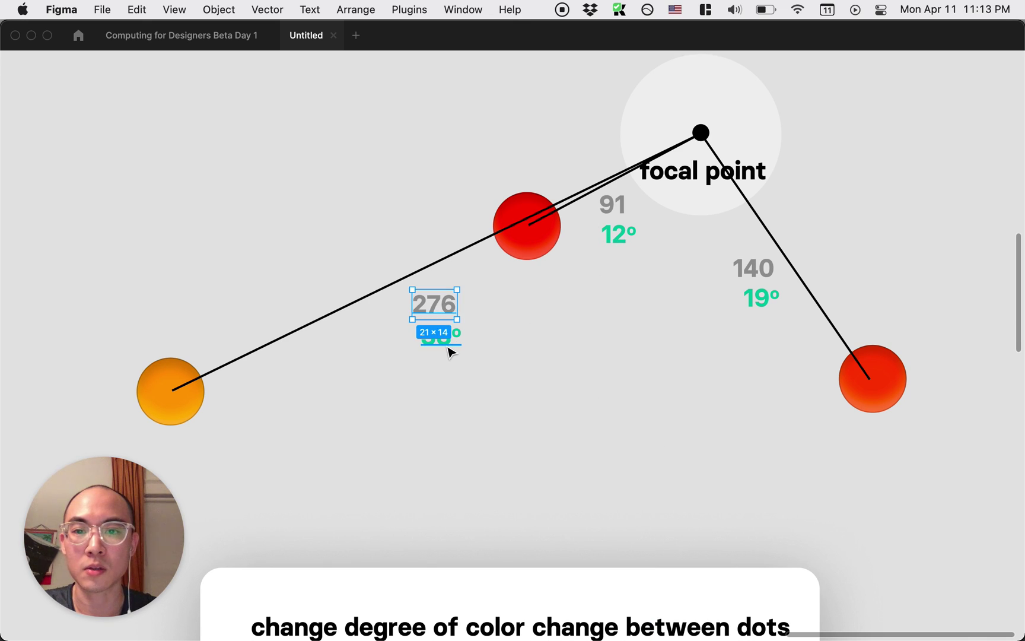
Verify the 38° label by calculating 276/360*50 ≈ 38.33 in Alfred.
{"action": "left_click", "coordinate": [483, 334]}
{"action": "key", "text": "alt+space"}
{"action": "type", "text": "2"}
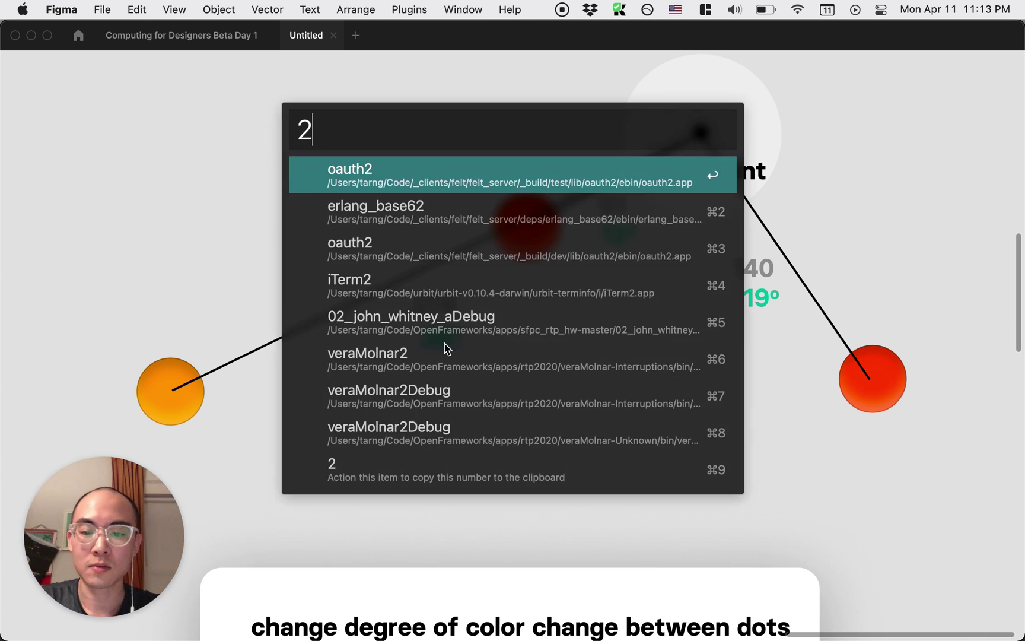
{"action": "type", "text": "76/360"}
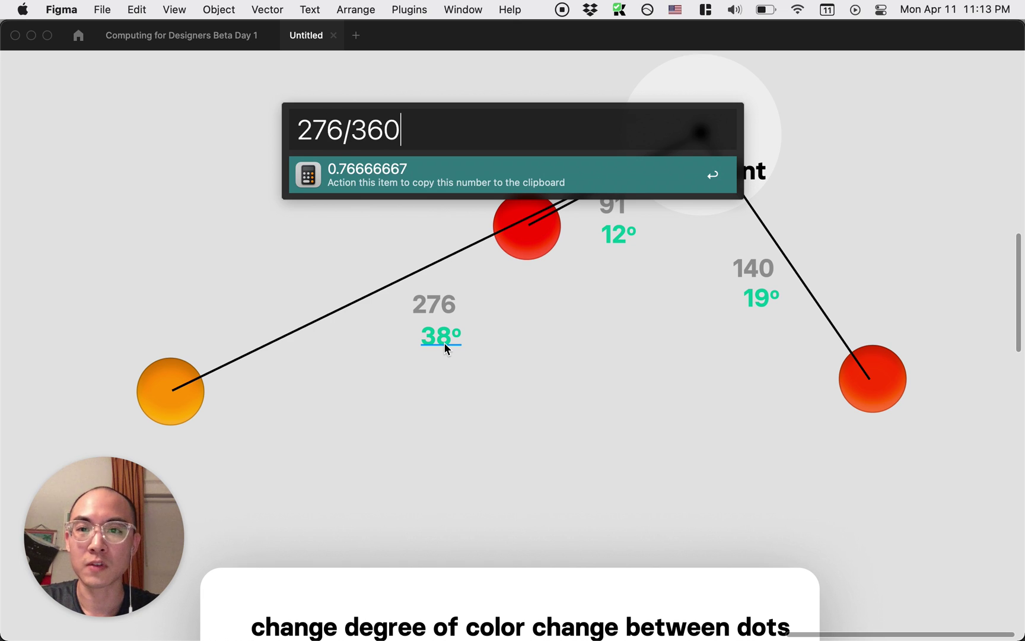
{"action": "type", "text": "*"}
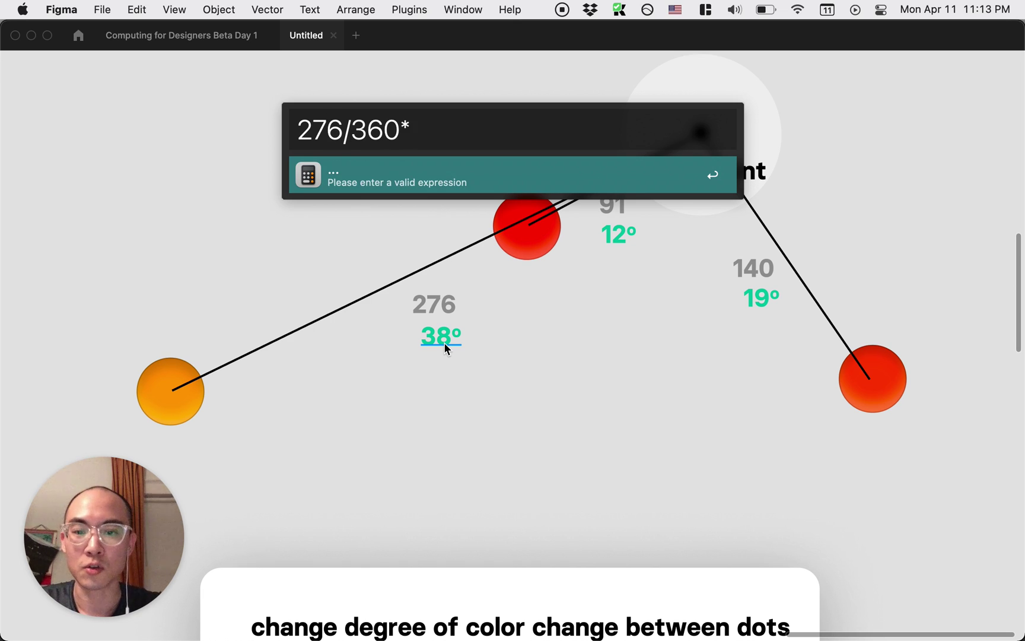
{"action": "type", "text": "50"}
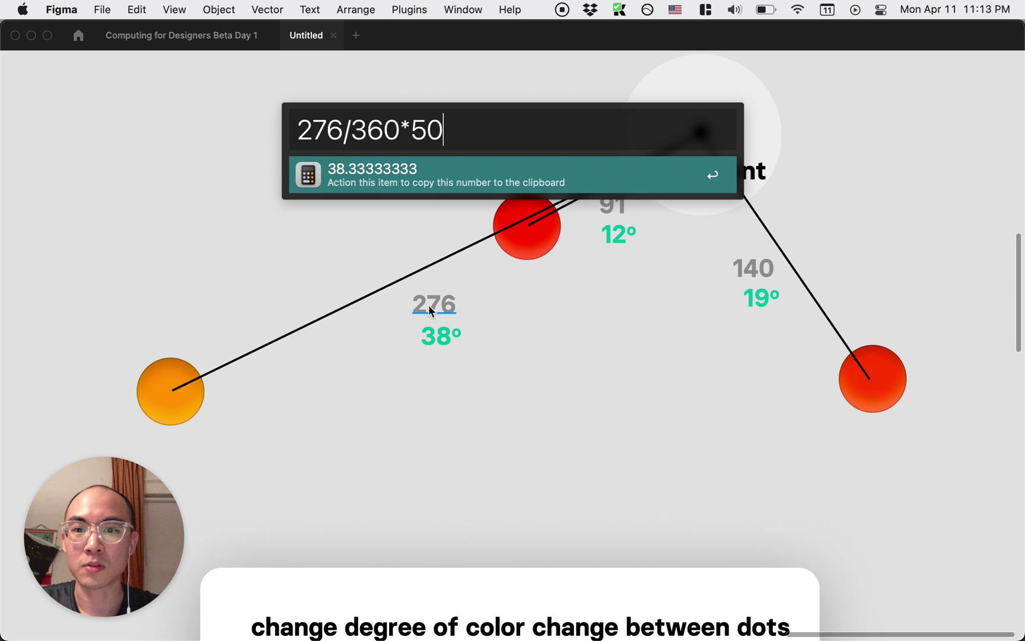
{"action": "key", "text": "Escape"}
{"action": "key", "text": "Escape"}
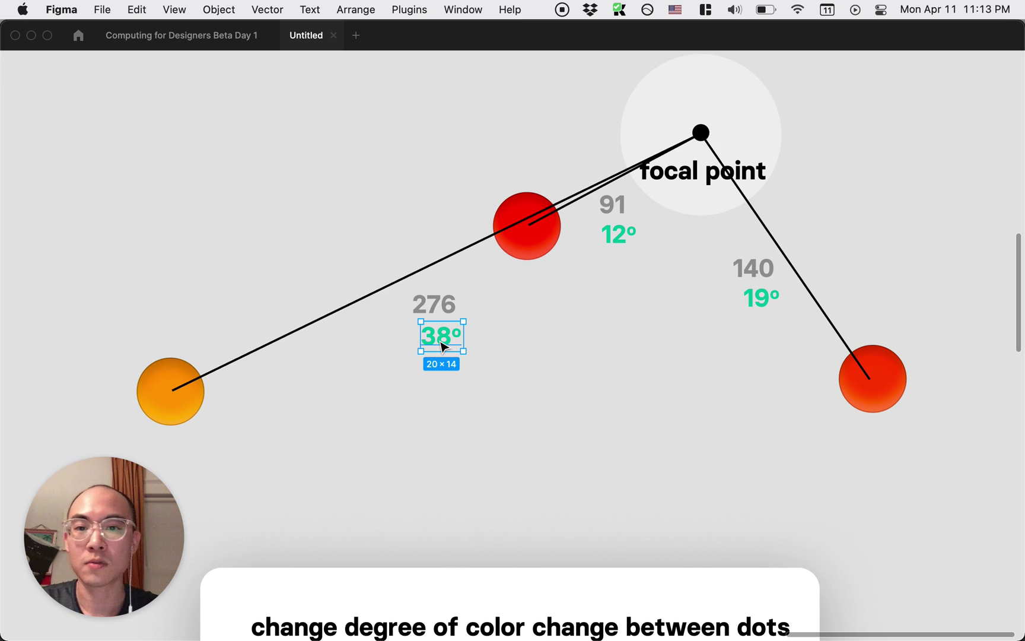
{"action": "key", "text": "Escape"}
Select the orange dot and read its fill hue in the colour picker.
{"action": "left_click", "coordinate": [181, 416]}
{"action": "key", "text": "super+backslash"}
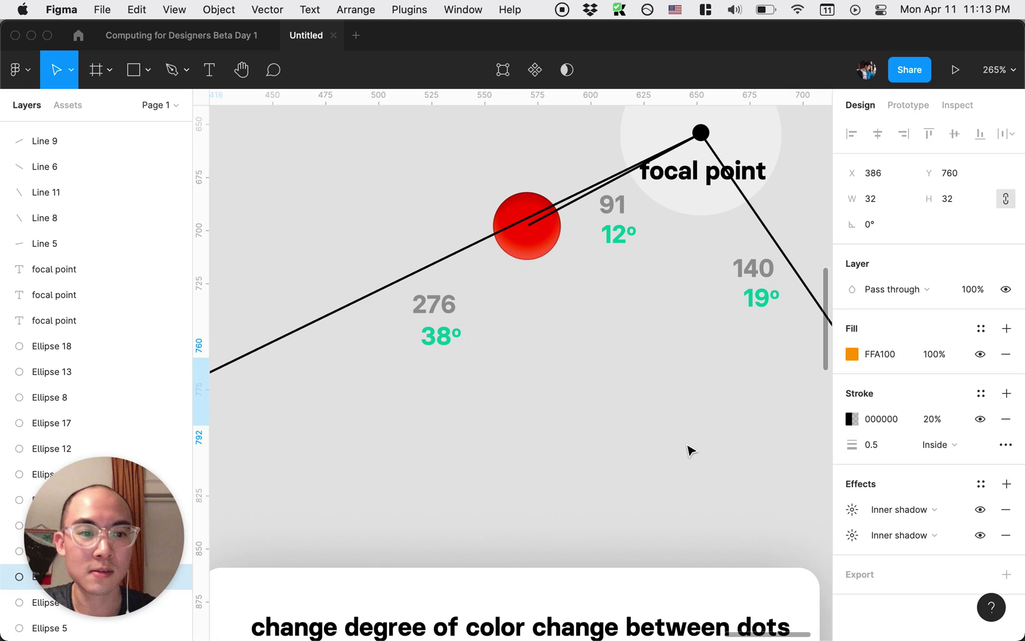
{"action": "left_click", "coordinate": [852, 355]}
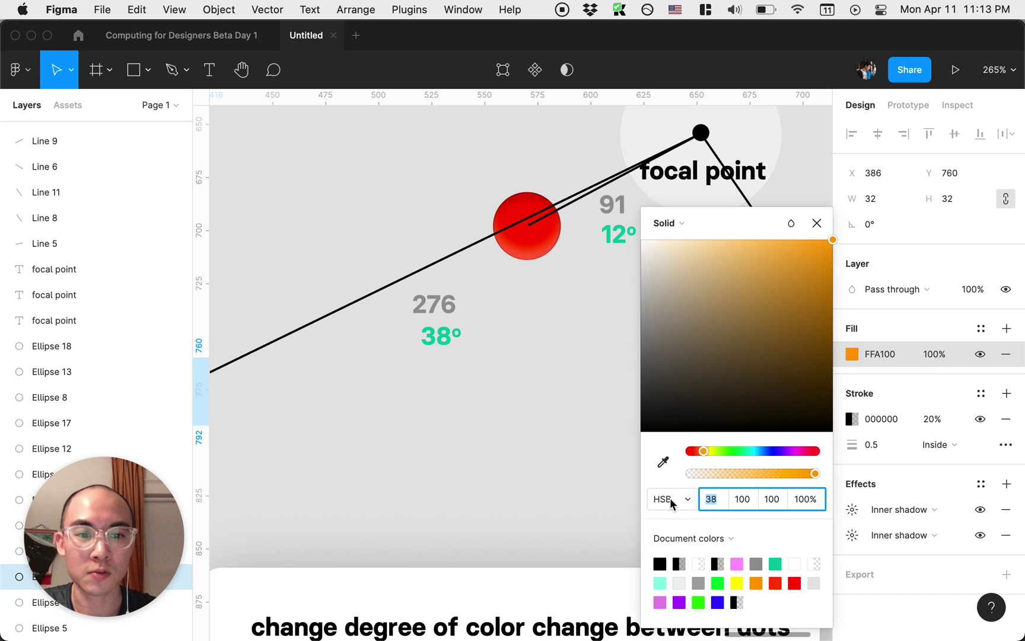
{"action": "key", "text": "super+backslash"}
{"action": "key", "text": "Escape"}
Read the right-hand red dot's fill hue, then hide the panels and pan to the gyro rotation section.
{"action": "left_click", "coordinate": [531, 247]}
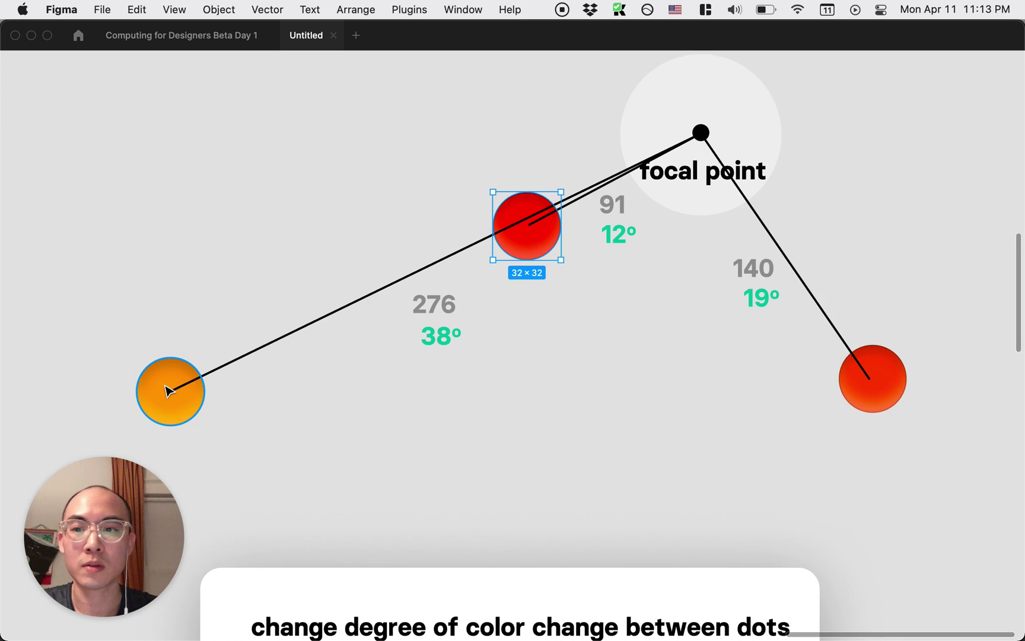
{"action": "left_click", "coordinate": [165, 409]}
{"action": "left_click", "coordinate": [502, 254]}
{"action": "left_click", "coordinate": [862, 401]}
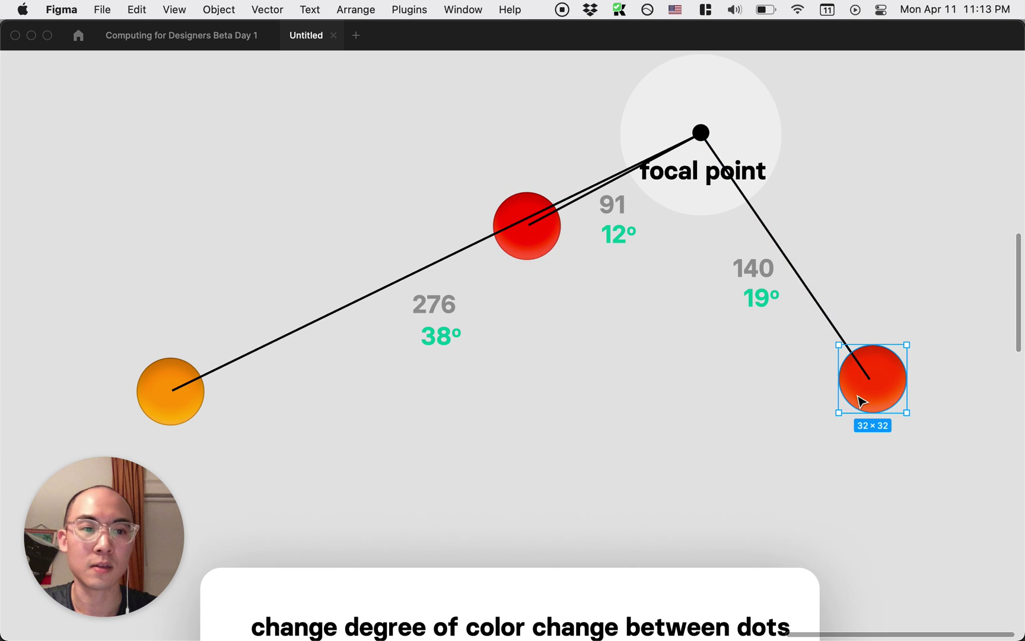
{"action": "key", "text": "super+backslash"}
{"action": "left_click", "coordinate": [852, 354]}
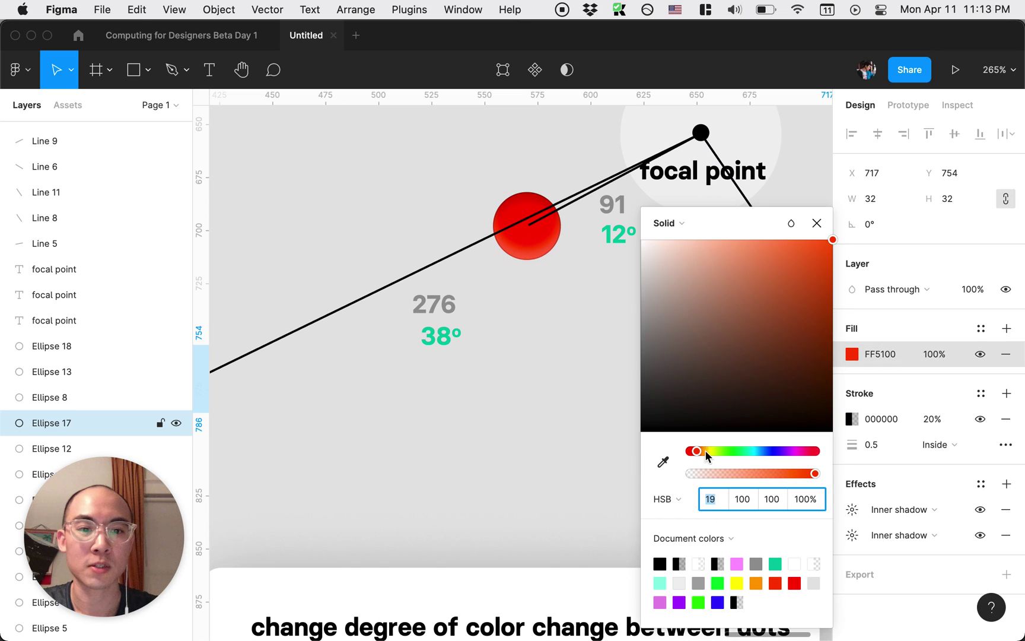
{"action": "key", "text": "super+backslash"}
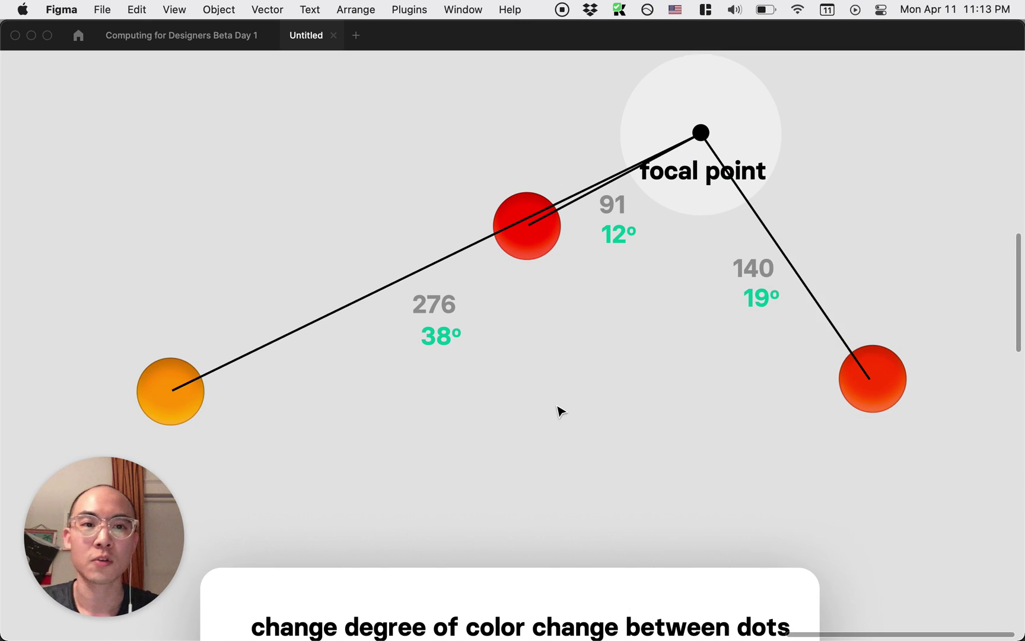
{"action": "scroll", "coordinate": [558, 410], "scroll_direction": "up", "scroll_amount": 1}
{"action": "scroll", "coordinate": [558, 409], "scroll_direction": "down", "scroll_amount": 3}
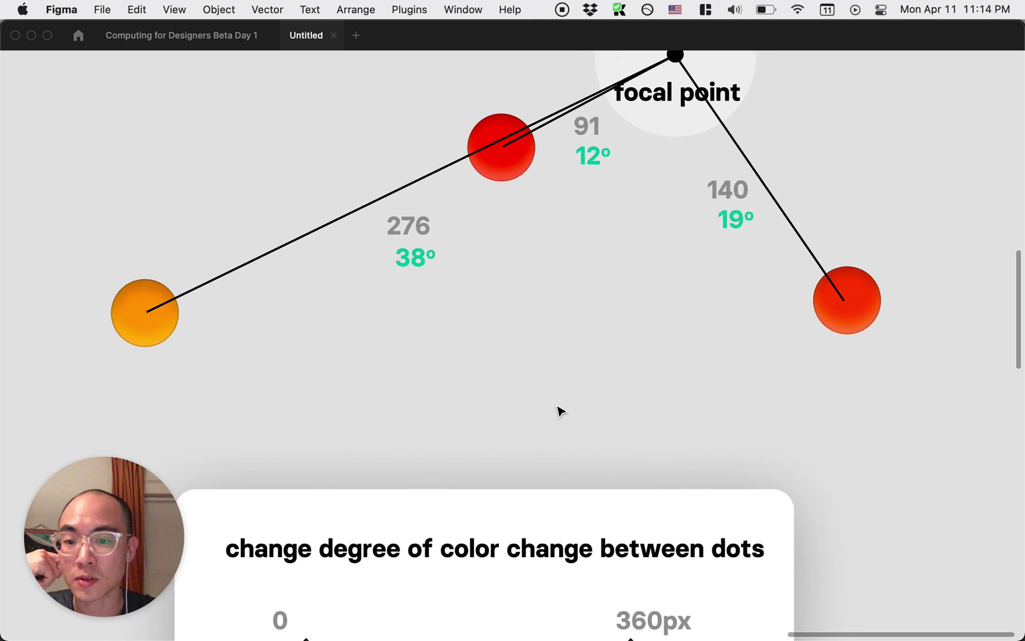
{"action": "scroll", "coordinate": [558, 410], "scroll_direction": "up", "scroll_amount": 4}
{"action": "scroll", "coordinate": [558, 410], "scroll_direction": "left", "scroll_amount": 2}
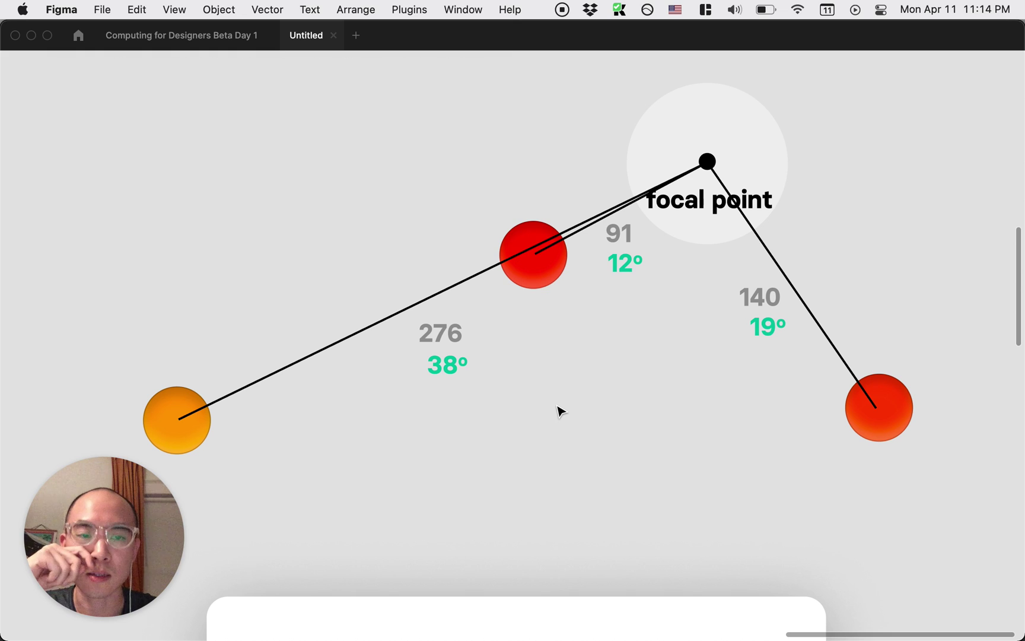
{"action": "scroll", "coordinate": [557, 409], "scroll_direction": "left", "scroll_amount": 5}
{"action": "scroll", "coordinate": [557, 409], "scroll_direction": "down", "scroll_amount": 3}
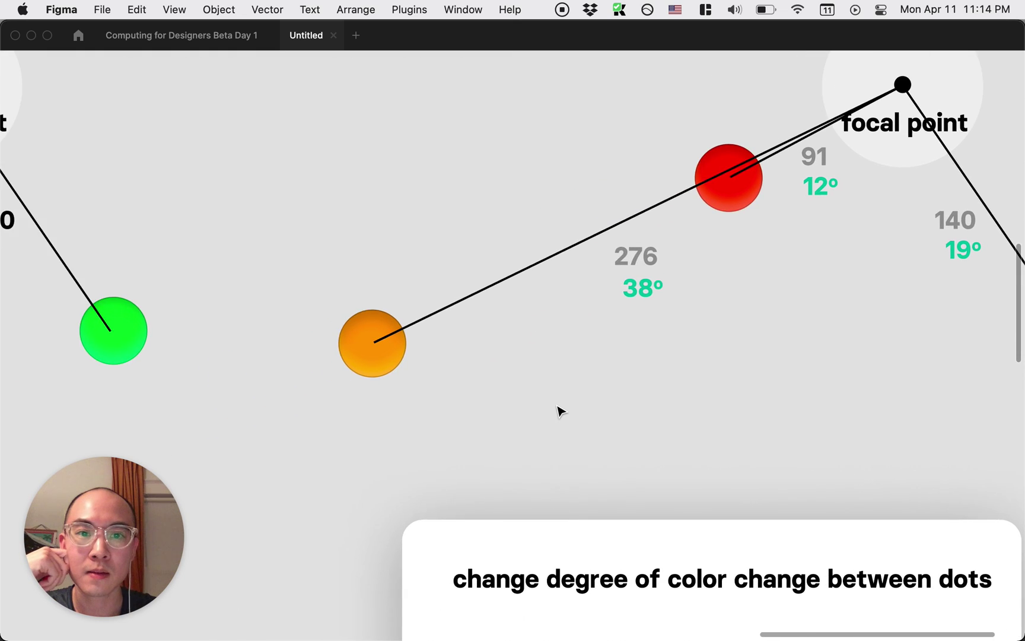
{"action": "scroll", "coordinate": [559, 411], "scroll_direction": "left", "scroll_amount": 20}
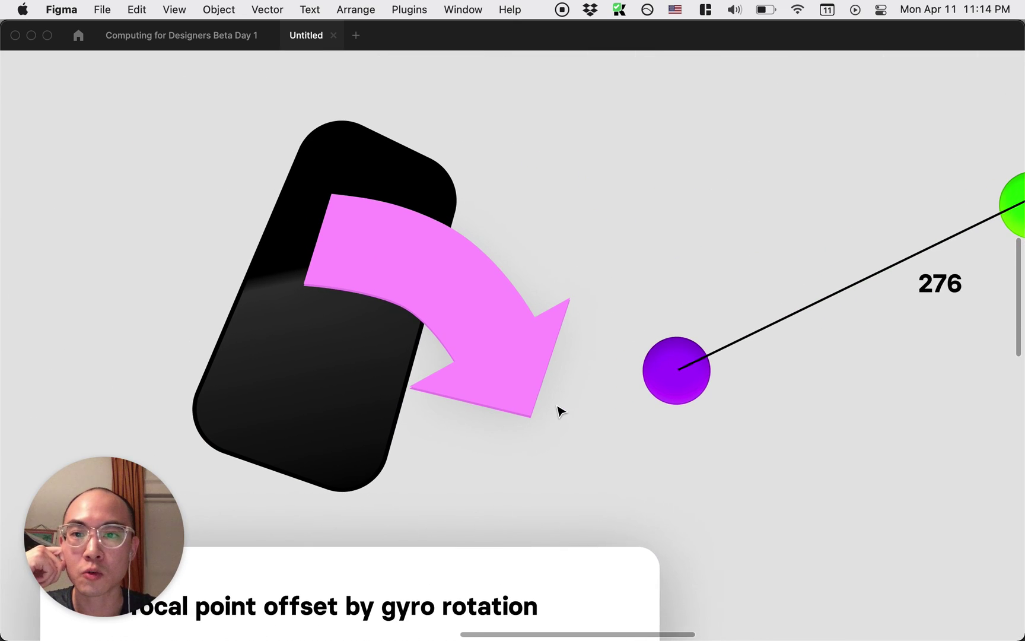
Pan over the tilted phone graphic and gyro rotation card, ending on the phone axes diagram.
{"action": "scroll", "coordinate": [559, 411], "scroll_direction": "down", "scroll_amount": 5}
{"action": "scroll", "coordinate": [559, 411], "scroll_direction": "left", "scroll_amount": 5}
{"action": "left_click", "coordinate": [393, 302]}
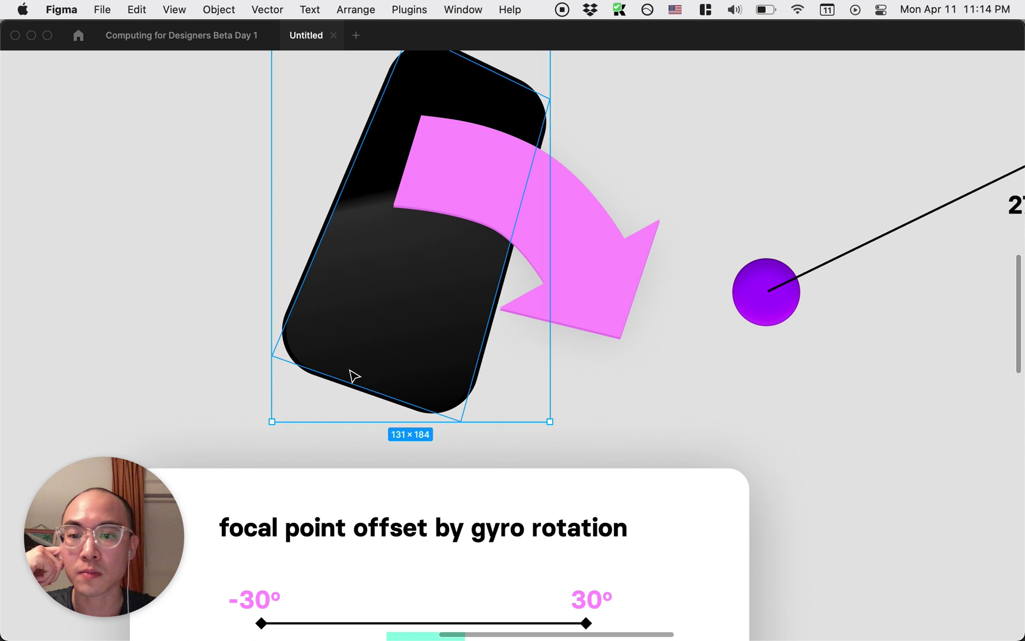
{"action": "scroll", "coordinate": [353, 375], "scroll_direction": "up", "scroll_amount": 4}
{"action": "scroll", "coordinate": [353, 375], "scroll_direction": "right", "scroll_amount": 1}
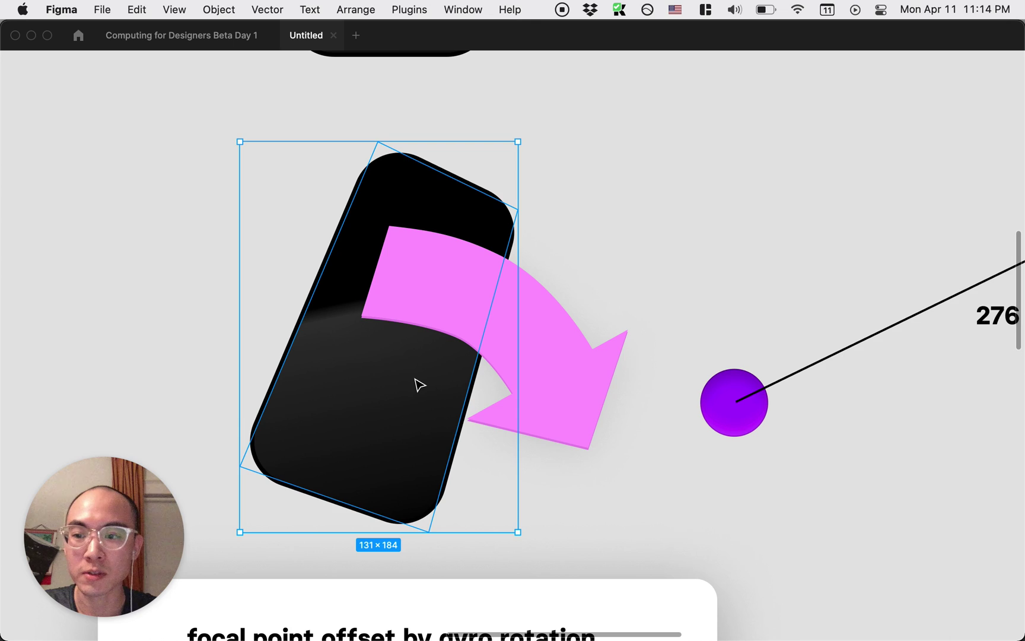
{"action": "scroll", "coordinate": [419, 384], "scroll_direction": "right", "scroll_amount": 10}
{"action": "scroll", "coordinate": [420, 384], "scroll_direction": "up", "scroll_amount": 1}
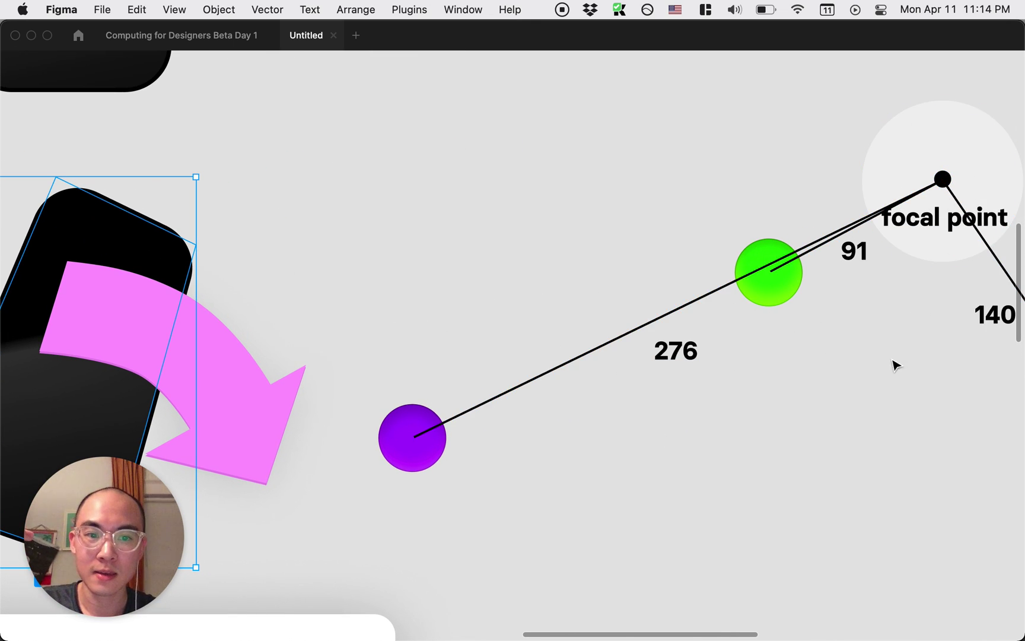
{"action": "scroll", "coordinate": [758, 366], "scroll_direction": "down", "scroll_amount": 5}
{"action": "scroll", "coordinate": [758, 366], "scroll_direction": "right", "scroll_amount": 5}
{"action": "scroll", "coordinate": [758, 366], "scroll_direction": "up", "scroll_amount": 3}
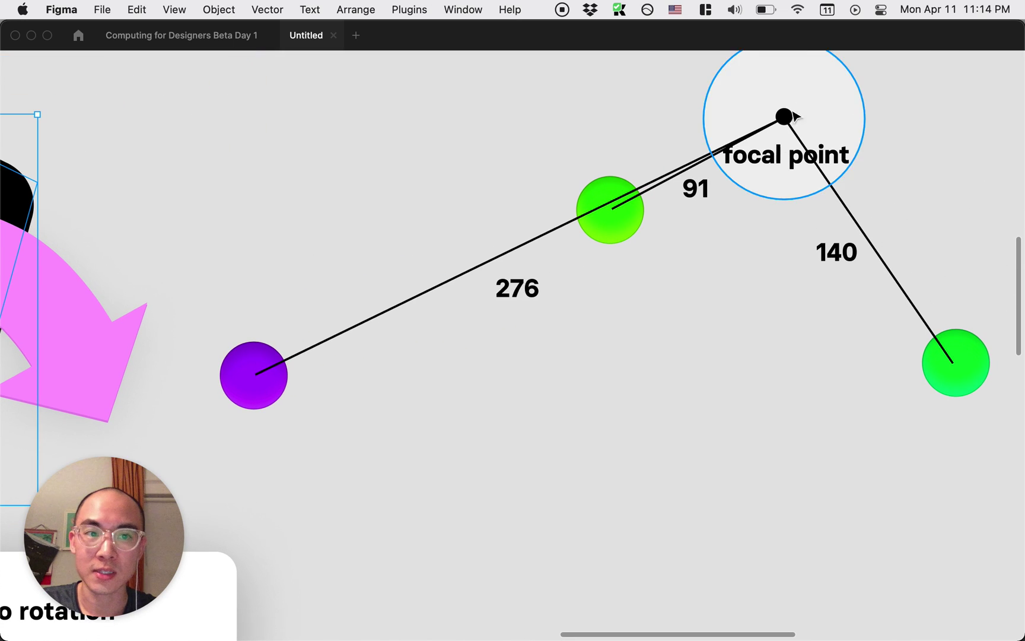
{"action": "scroll", "coordinate": [514, 497], "scroll_direction": "left", "scroll_amount": 12}
{"action": "scroll", "coordinate": [514, 497], "scroll_direction": "down", "scroll_amount": 2}
{"action": "scroll", "coordinate": [513, 497], "scroll_direction": "down", "scroll_amount": 10}
{"action": "scroll", "coordinate": [514, 497], "scroll_direction": "left", "scroll_amount": 2}
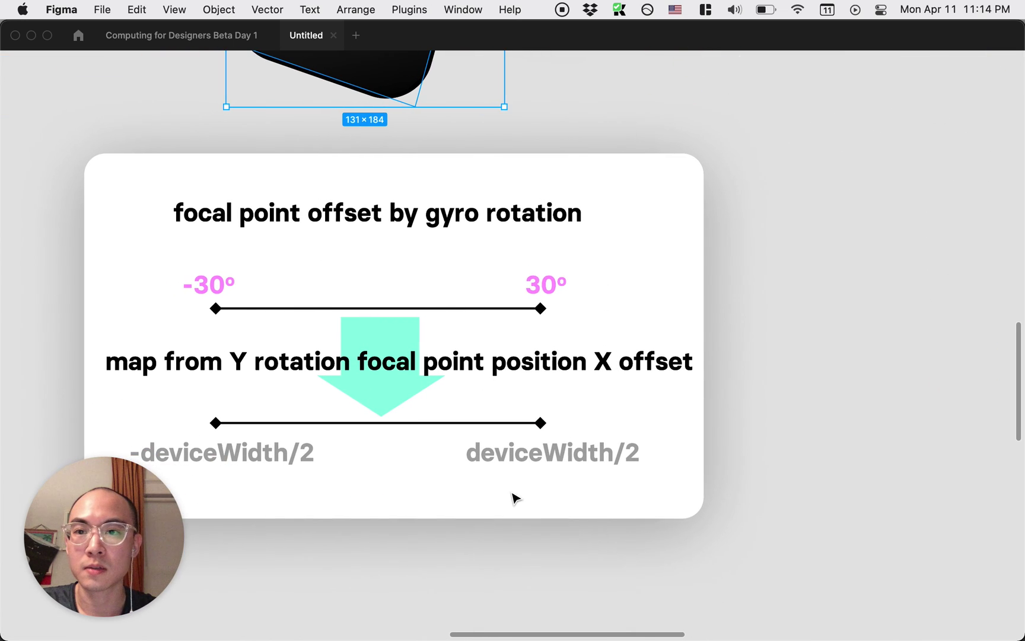
{"action": "scroll", "coordinate": [215, 303], "scroll_direction": "up", "scroll_amount": 10}
{"action": "scroll", "coordinate": [215, 303], "scroll_direction": "right", "scroll_amount": 1}
{"action": "scroll", "coordinate": [214, 304], "scroll_direction": "right", "scroll_amount": 1}
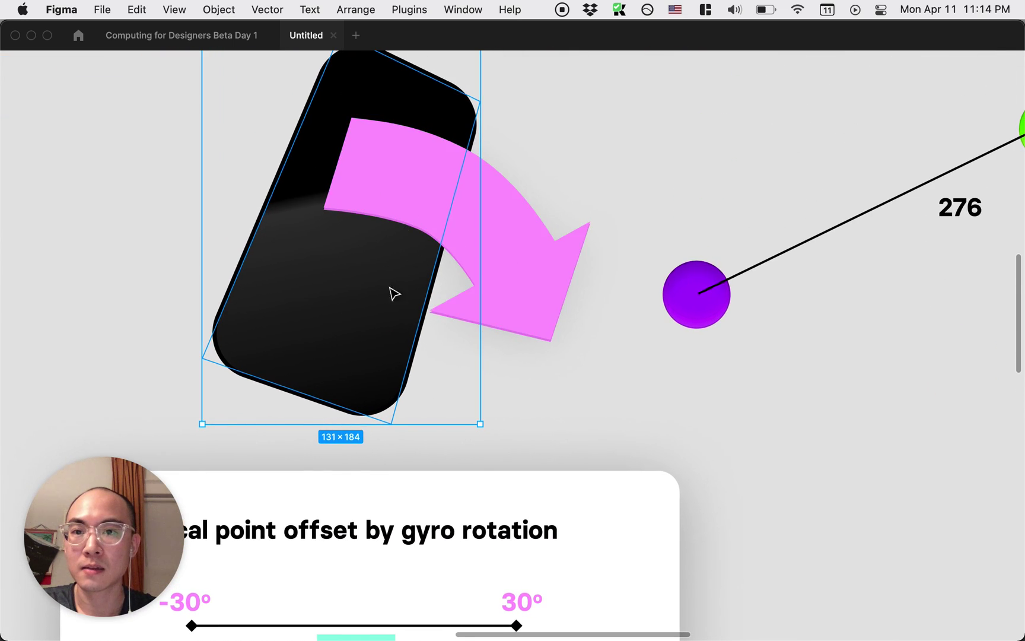
{"action": "scroll", "coordinate": [334, 344], "scroll_direction": "down", "scroll_amount": 20}
{"action": "scroll", "coordinate": [335, 344], "scroll_direction": "left", "scroll_amount": 11}
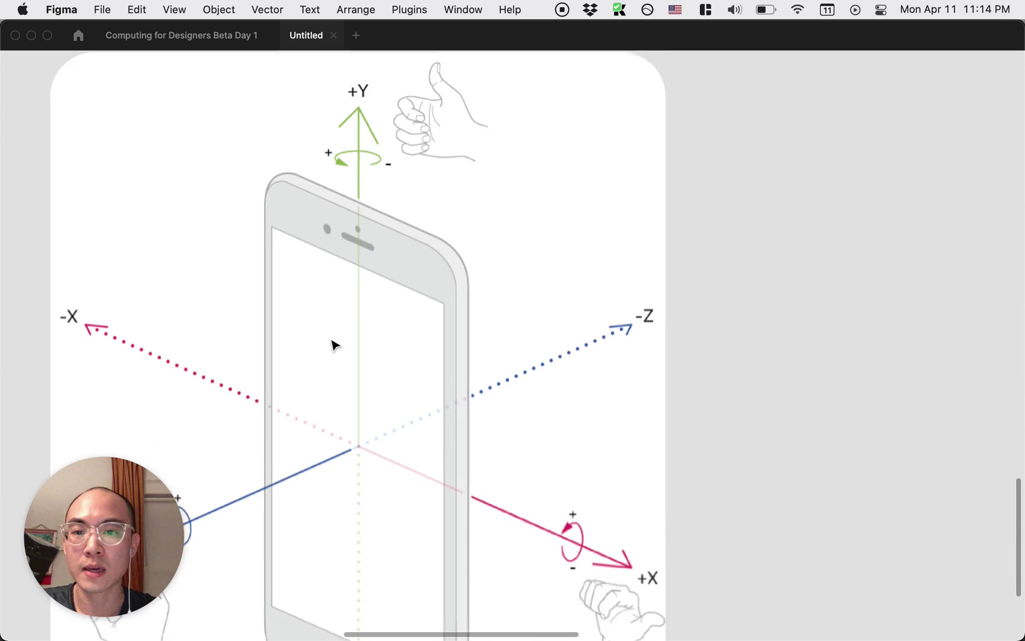
Scroll back up to the gyro rotation card and deselect the black phone shape.
{"action": "scroll", "coordinate": [334, 344], "scroll_direction": "down", "scroll_amount": 3}
{"action": "scroll", "coordinate": [334, 344], "scroll_direction": "up", "scroll_amount": 7}
{"action": "scroll", "coordinate": [334, 344], "scroll_direction": "left", "scroll_amount": 3}
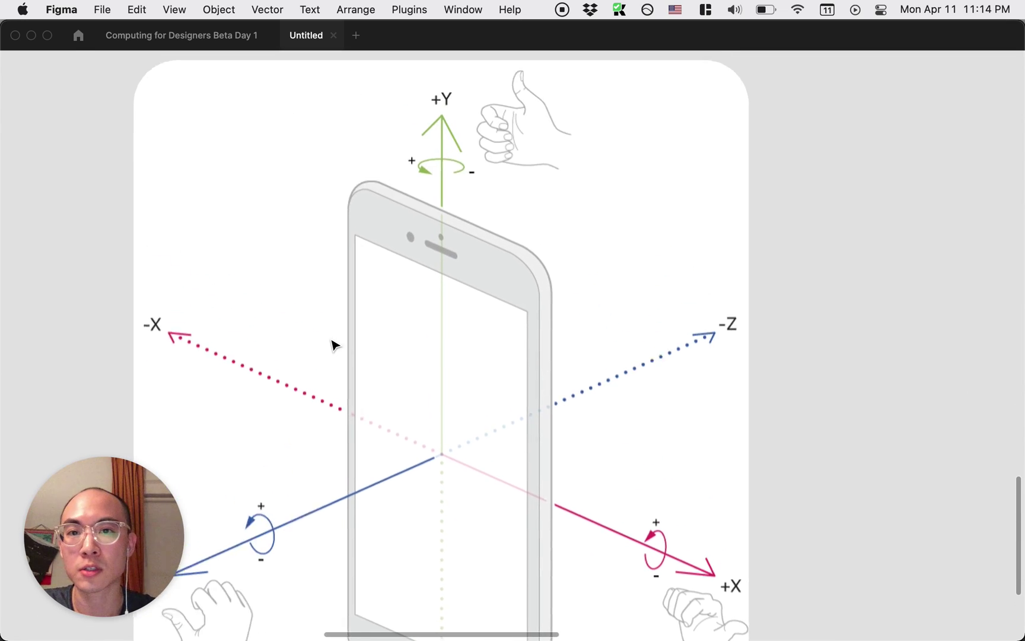
{"action": "scroll", "coordinate": [332, 343], "scroll_direction": "down", "scroll_amount": 2}
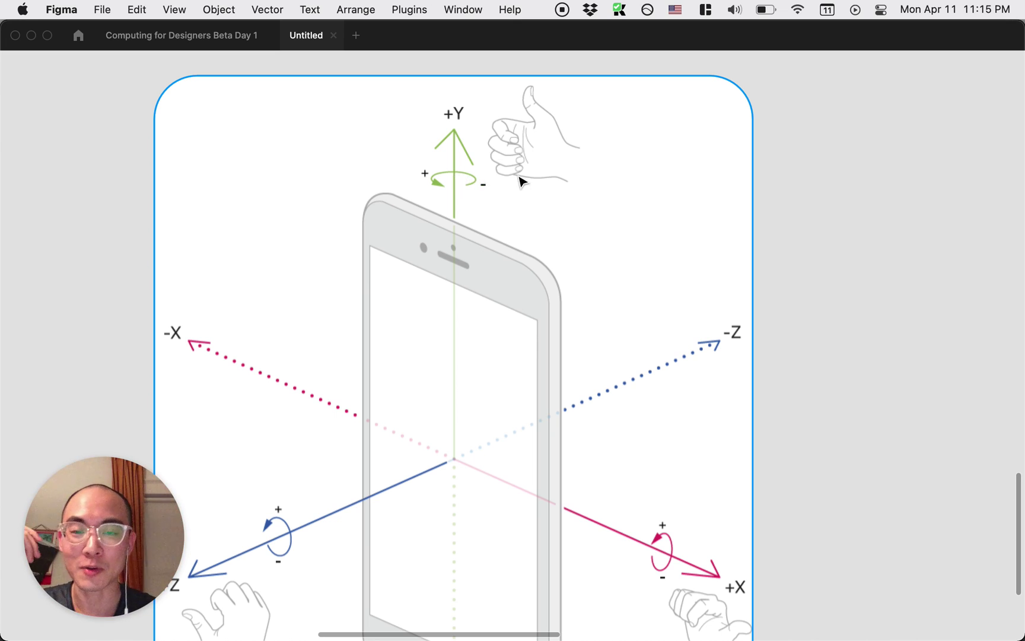
{"action": "scroll", "coordinate": [520, 180], "scroll_direction": "up", "scroll_amount": 15}
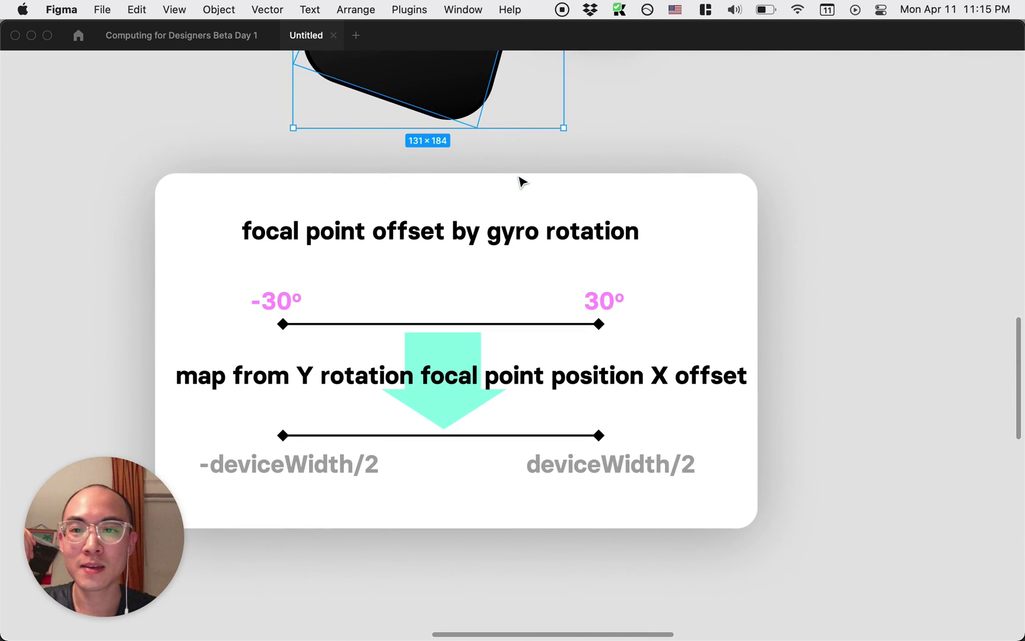
{"action": "left_click", "coordinate": [461, 165]}
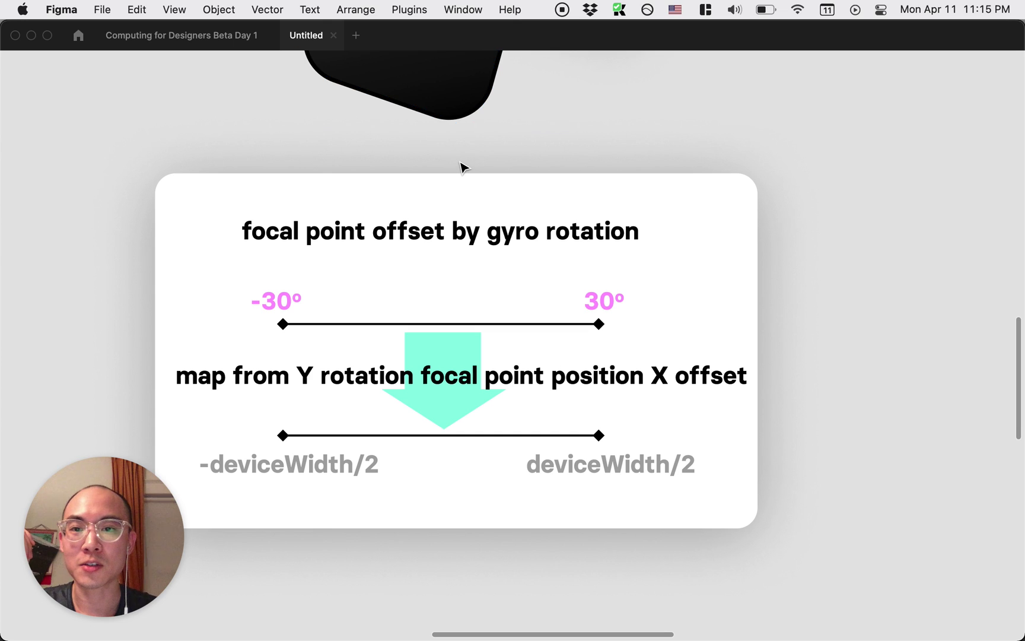
{"action": "scroll", "coordinate": [293, 384], "scroll_direction": "up", "scroll_amount": 10}
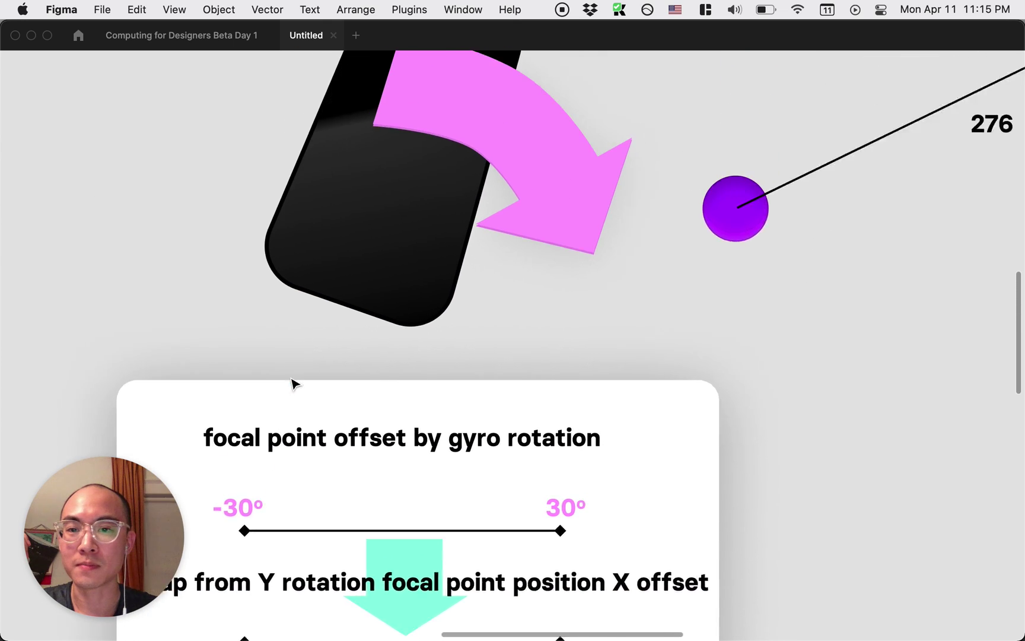
Select the 'map from Y rotation' line and the -30° label on the gyro card.
{"action": "scroll", "coordinate": [270, 363], "scroll_direction": "down", "scroll_amount": 9}
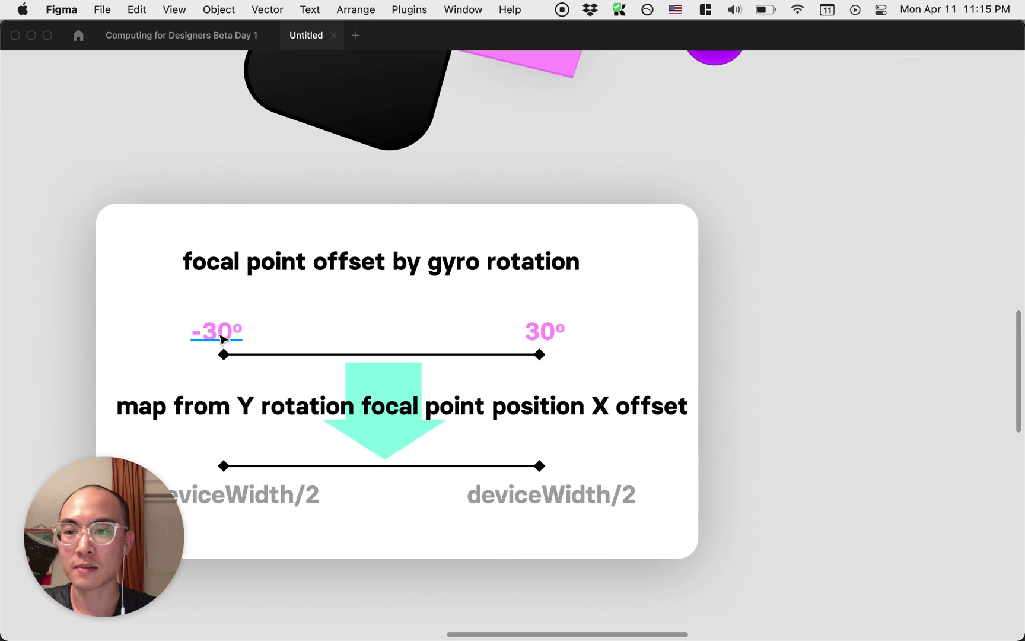
{"action": "left_click", "coordinate": [227, 415]}
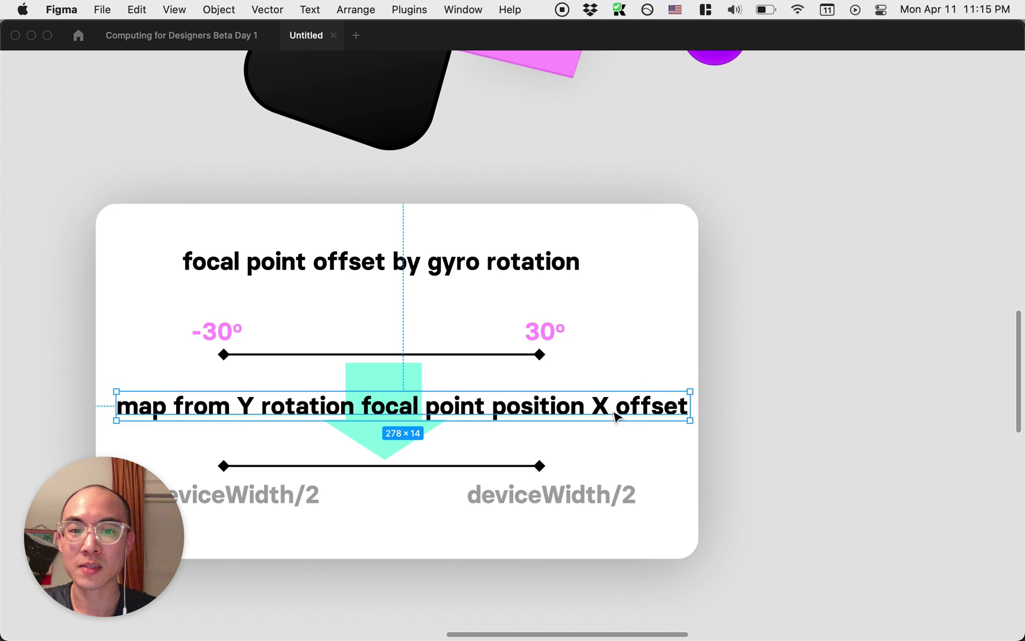
{"action": "scroll", "coordinate": [521, 355], "scroll_direction": "up", "scroll_amount": 4}
{"action": "scroll", "coordinate": [522, 355], "scroll_direction": "left", "scroll_amount": 2}
{"action": "left_click", "coordinate": [274, 425]}
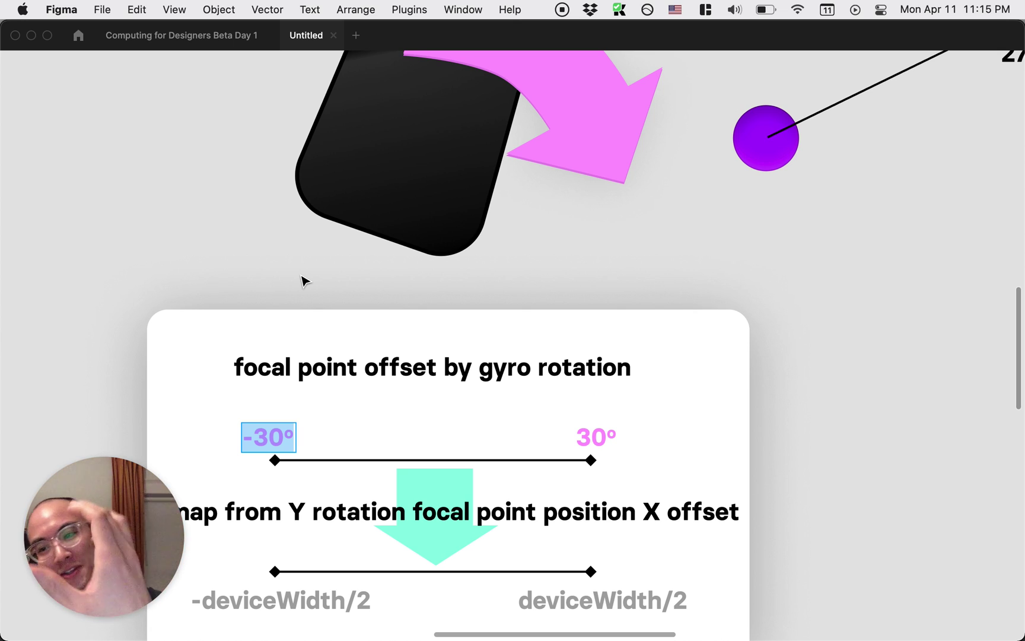
{"action": "scroll", "coordinate": [304, 281], "scroll_direction": "down", "scroll_amount": 4}
{"action": "scroll", "coordinate": [304, 281], "scroll_direction": "right", "scroll_amount": 1}
{"action": "key", "text": "Escape"}
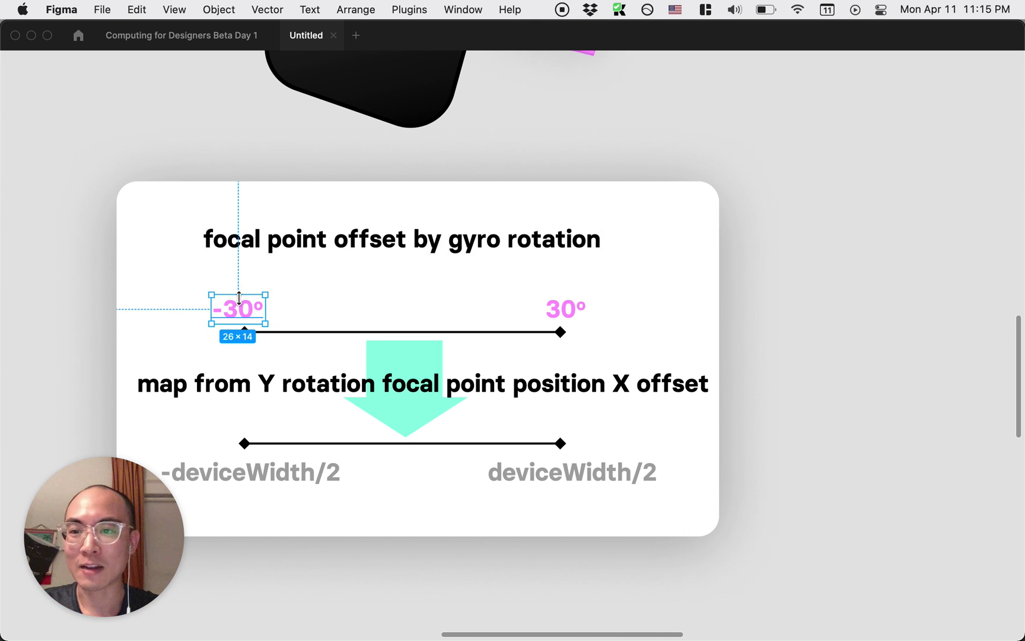
Enter and then exit text editing on the -deviceWidth/2 label.
{"action": "scroll", "coordinate": [327, 439], "scroll_direction": "down", "scroll_amount": 2}
{"action": "double_click", "coordinate": [325, 456]}
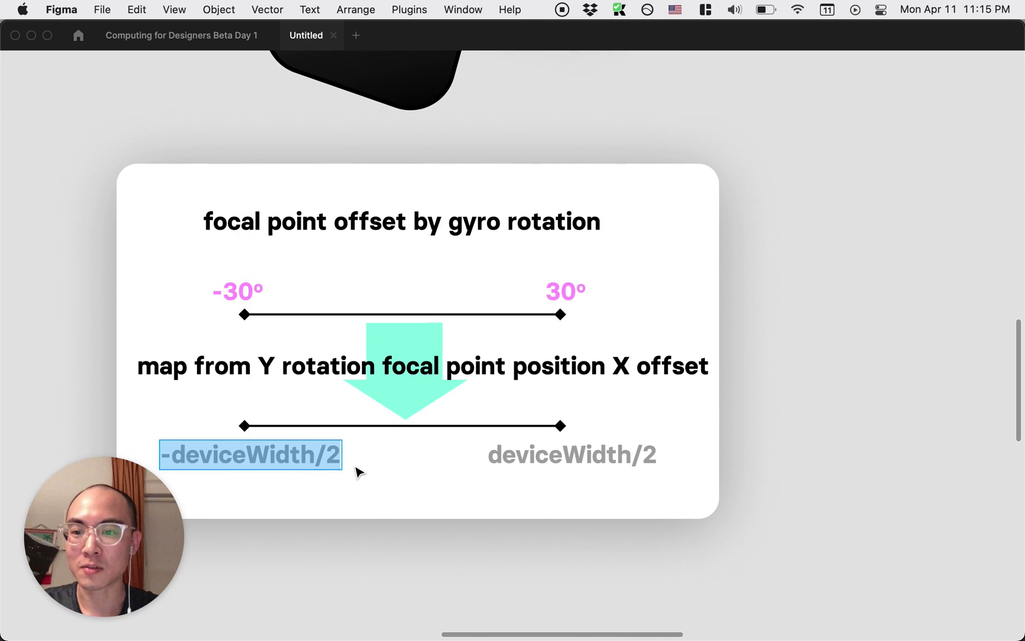
{"action": "scroll", "coordinate": [358, 471], "scroll_direction": "up", "scroll_amount": 11}
{"action": "scroll", "coordinate": [358, 472], "scroll_direction": "right", "scroll_amount": 3}
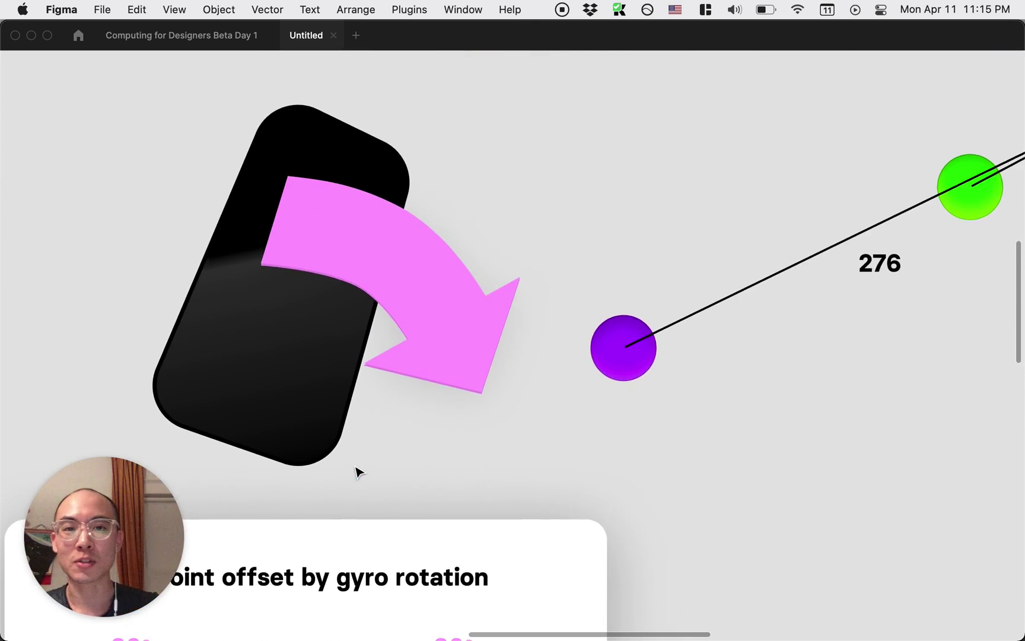
{"action": "scroll", "coordinate": [760, 419], "scroll_direction": "right", "scroll_amount": 10}
{"action": "scroll", "coordinate": [442, 439], "scroll_direction": "left", "scroll_amount": 11}
{"action": "scroll", "coordinate": [442, 439], "scroll_direction": "down", "scroll_amount": 4}
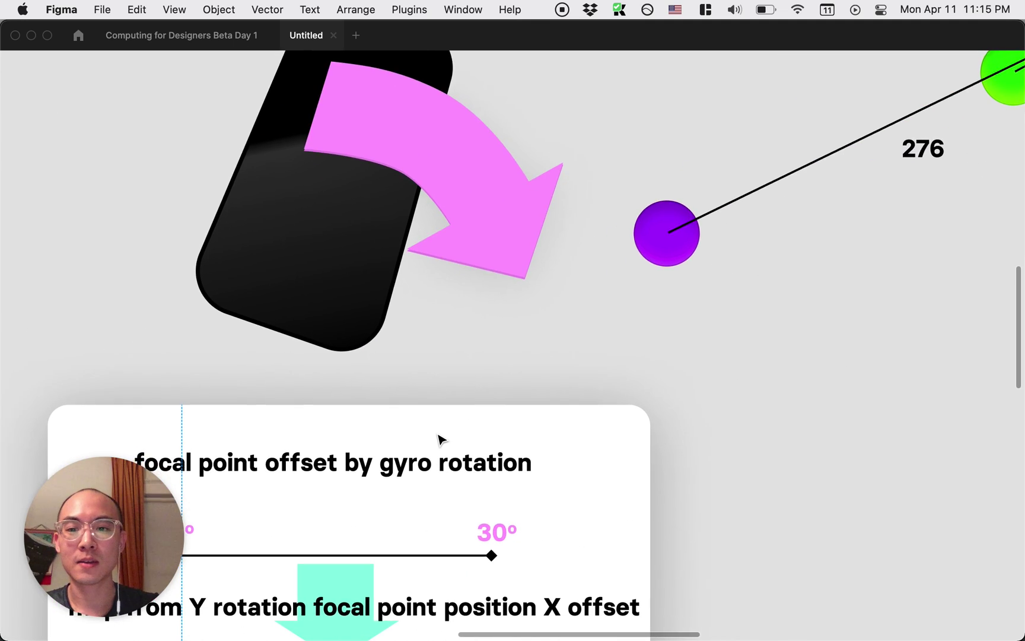
{"action": "scroll", "coordinate": [439, 439], "scroll_direction": "down", "scroll_amount": 7}
{"action": "scroll", "coordinate": [439, 439], "scroll_direction": "left", "scroll_amount": 1}
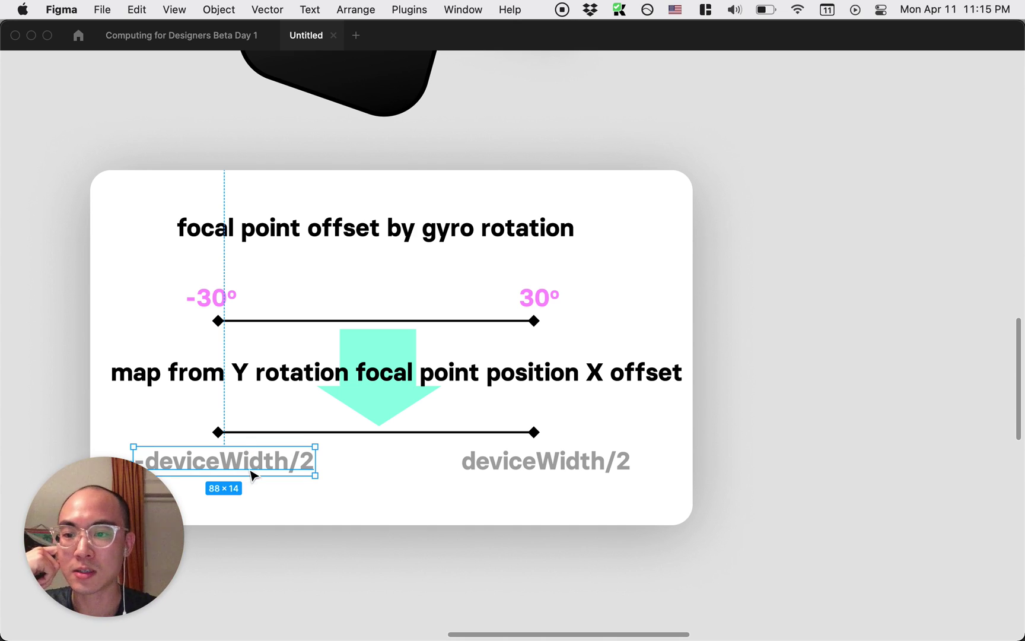
{"action": "double_click", "coordinate": [233, 466]}
{"action": "left_click", "coordinate": [157, 462]}
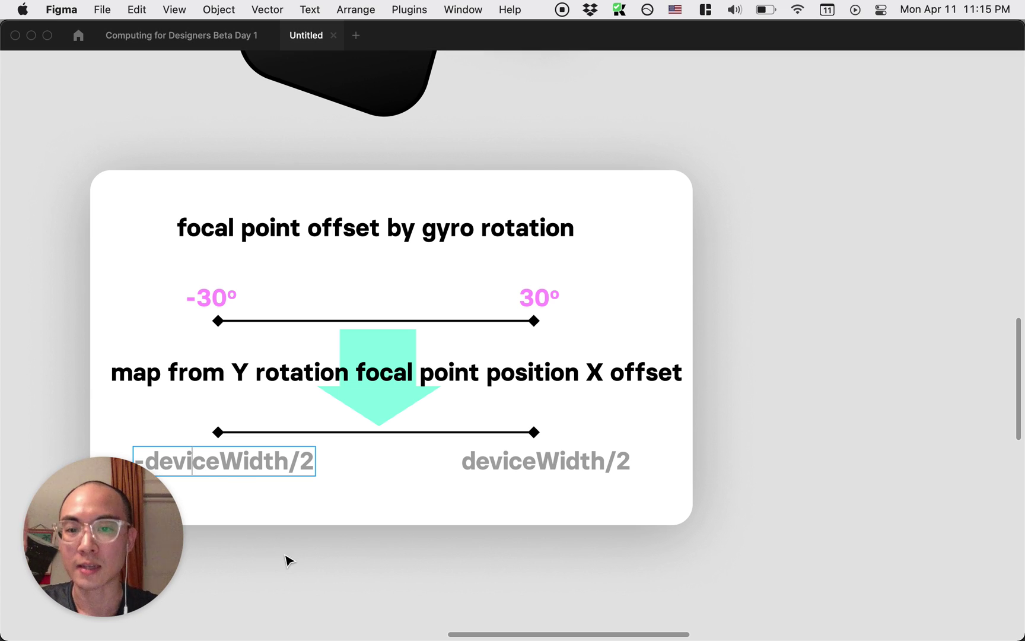
{"action": "scroll", "coordinate": [286, 560], "scroll_direction": "right", "scroll_amount": 3}
{"action": "scroll", "coordinate": [286, 561], "scroll_direction": "up", "scroll_amount": 1}
{"action": "key", "text": "Escape"}
{"action": "scroll", "coordinate": [314, 584], "scroll_direction": "up", "scroll_amount": 5}
{"action": "scroll", "coordinate": [313, 584], "scroll_direction": "right", "scroll_amount": 3}
{"action": "scroll", "coordinate": [314, 584], "scroll_direction": "down", "scroll_amount": 6}
{"action": "scroll", "coordinate": [313, 585], "scroll_direction": "left", "scroll_amount": 3}
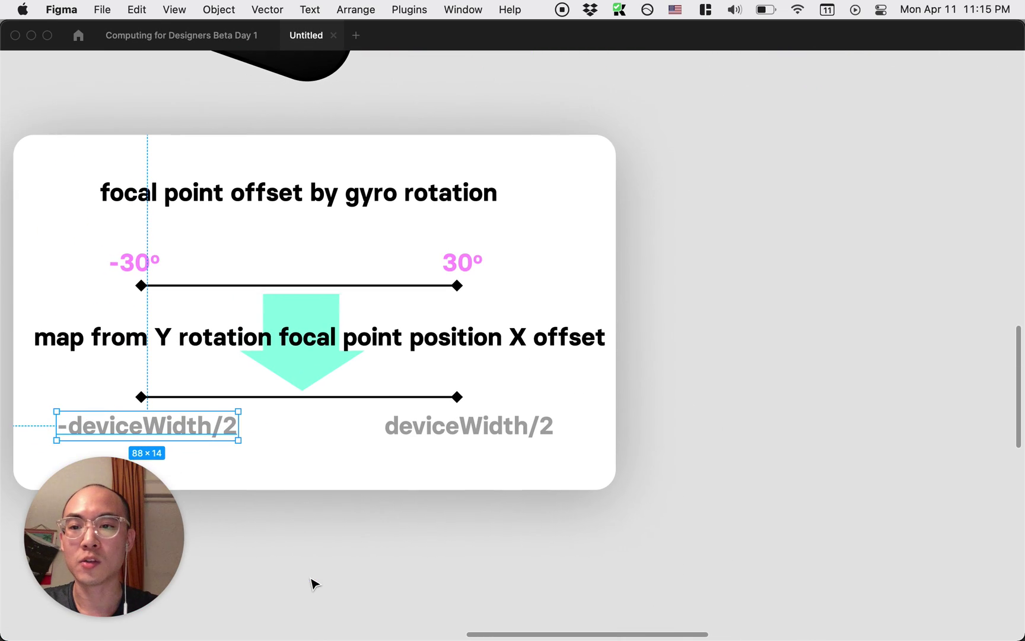
Edit the 'map from Y rotation focal point position X offset' text with the cursor after X.
{"action": "left_click", "coordinate": [271, 355]}
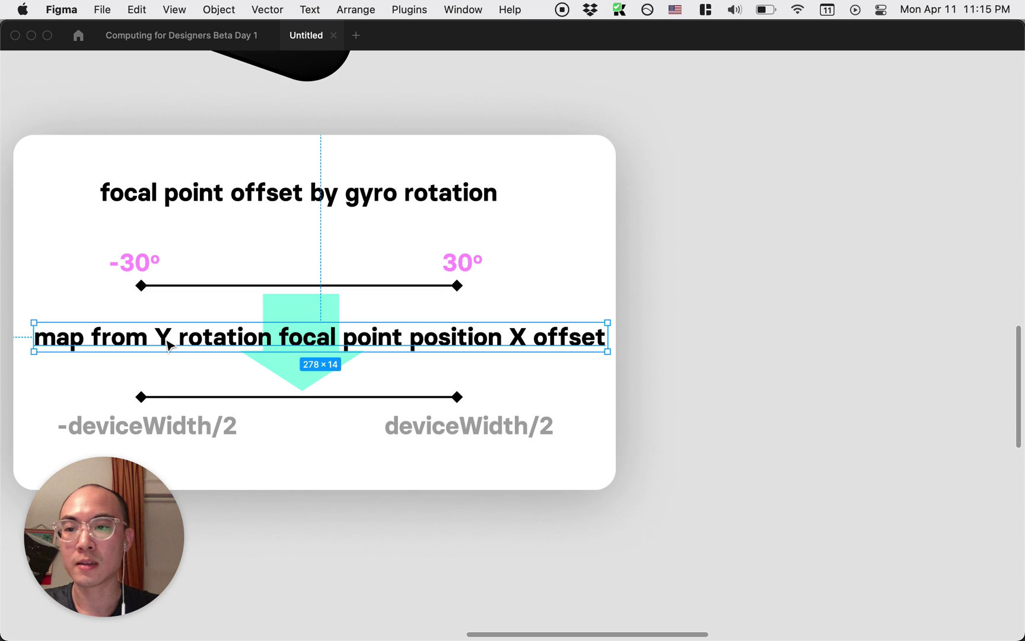
{"action": "double_click", "coordinate": [512, 341]}
{"action": "left_click", "coordinate": [512, 341]}
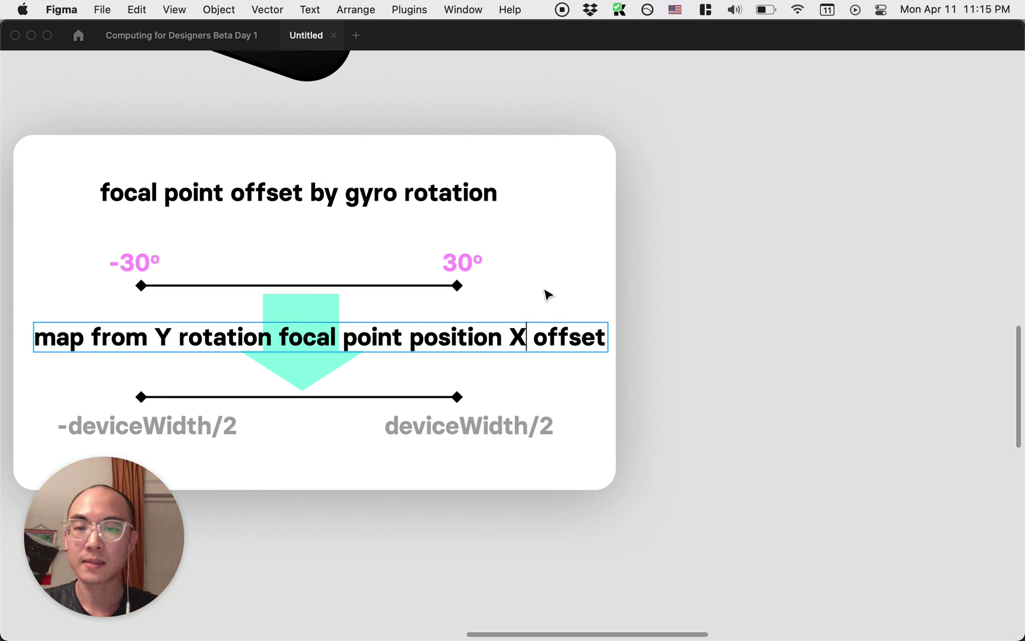
{"action": "scroll", "coordinate": [558, 309], "scroll_direction": "up", "scroll_amount": 5}
{"action": "scroll", "coordinate": [558, 308], "scroll_direction": "right", "scroll_amount": 4}
{"action": "scroll", "coordinate": [587, 344], "scroll_direction": "up", "scroll_amount": 5}
{"action": "scroll", "coordinate": [587, 344], "scroll_direction": "right", "scroll_amount": 5}
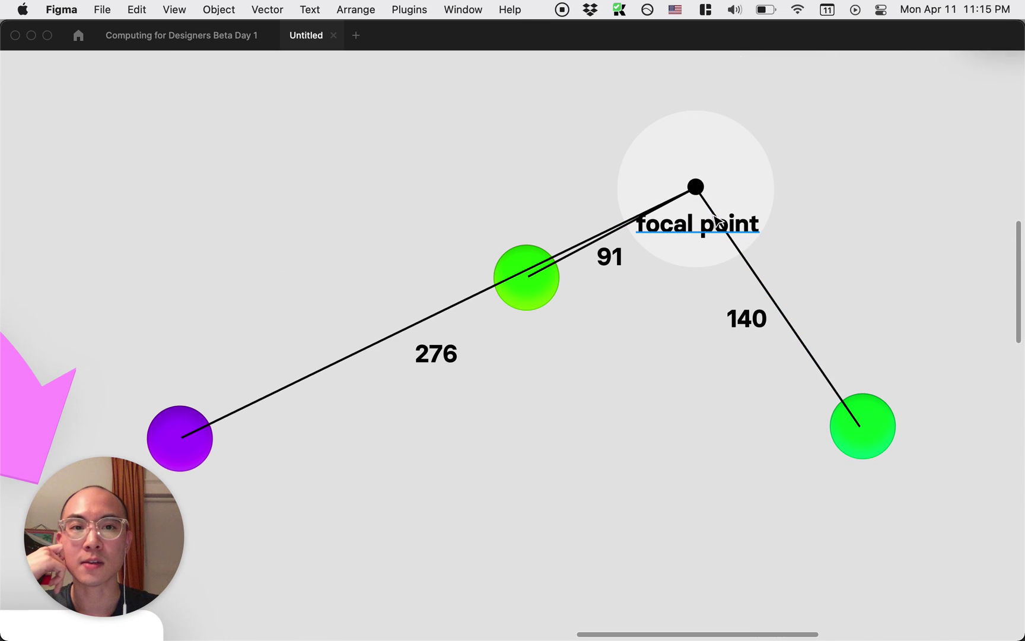
{"action": "scroll", "coordinate": [599, 392], "scroll_direction": "down", "scroll_amount": 4}
{"action": "scroll", "coordinate": [599, 392], "scroll_direction": "left", "scroll_amount": 2}
{"action": "scroll", "coordinate": [604, 445], "scroll_direction": "down", "scroll_amount": 5}
{"action": "scroll", "coordinate": [604, 445], "scroll_direction": "left", "scroll_amount": 6}
{"action": "double_click", "coordinate": [454, 340]}
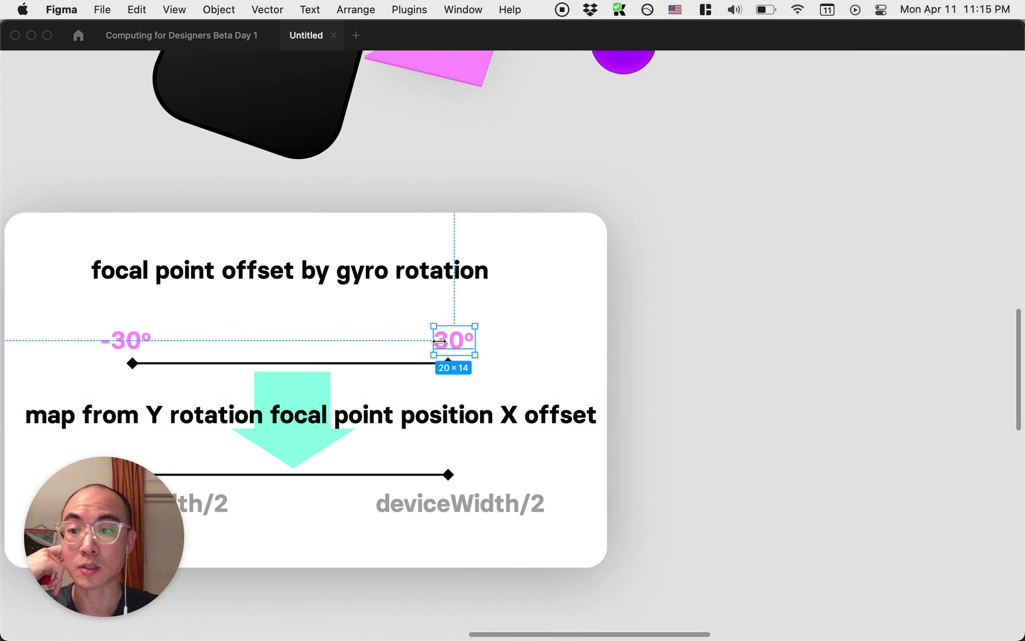
{"action": "key", "text": "Escape"}
{"action": "scroll", "coordinate": [666, 368], "scroll_direction": "up", "scroll_amount": 5}
{"action": "scroll", "coordinate": [665, 368], "scroll_direction": "right", "scroll_amount": 5}
{"action": "scroll", "coordinate": [666, 369], "scroll_direction": "down", "scroll_amount": 2}
{"action": "scroll", "coordinate": [665, 368], "scroll_direction": "left", "scroll_amount": 1}
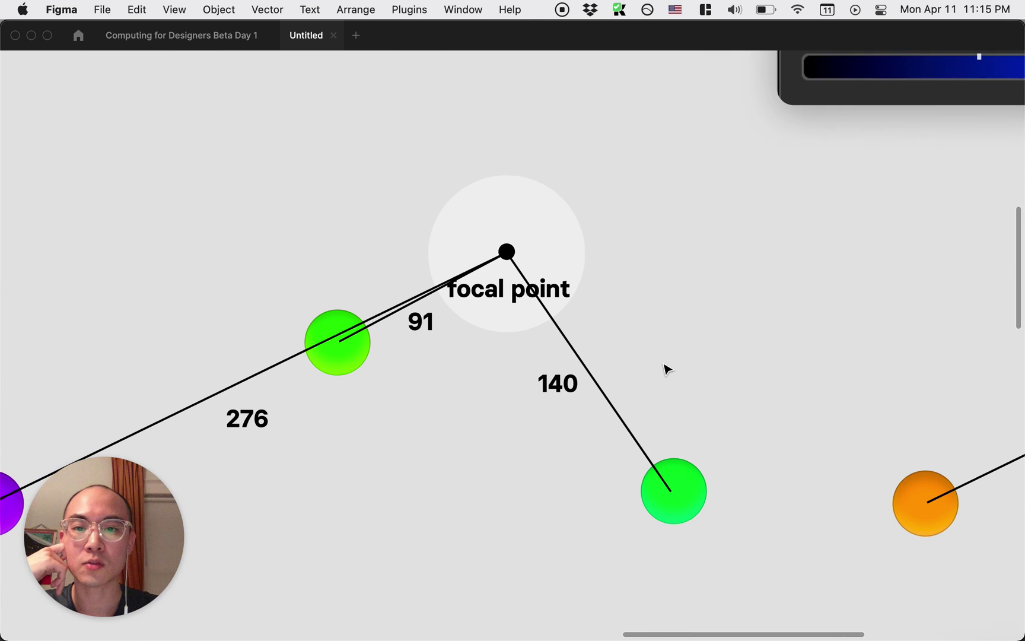
{"action": "scroll", "coordinate": [374, 469], "scroll_direction": "down", "scroll_amount": 5}
{"action": "scroll", "coordinate": [373, 469], "scroll_direction": "left", "scroll_amount": 6}
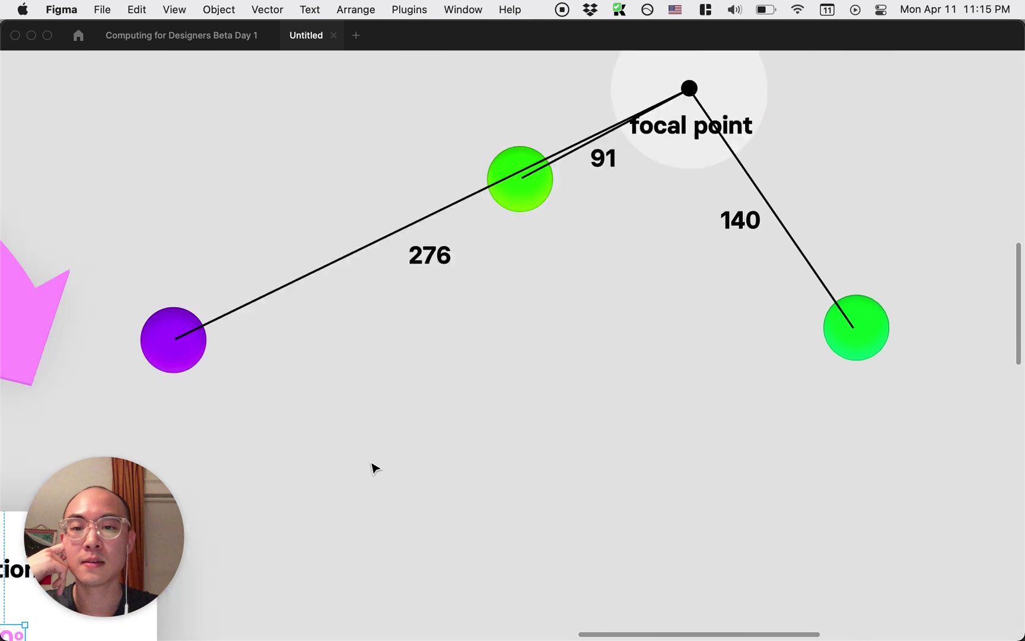
{"action": "scroll", "coordinate": [373, 469], "scroll_direction": "up", "scroll_amount": 5}
{"action": "scroll", "coordinate": [374, 468], "scroll_direction": "left", "scroll_amount": 4}
{"action": "scroll", "coordinate": [374, 469], "scroll_direction": "right", "scroll_amount": 5}
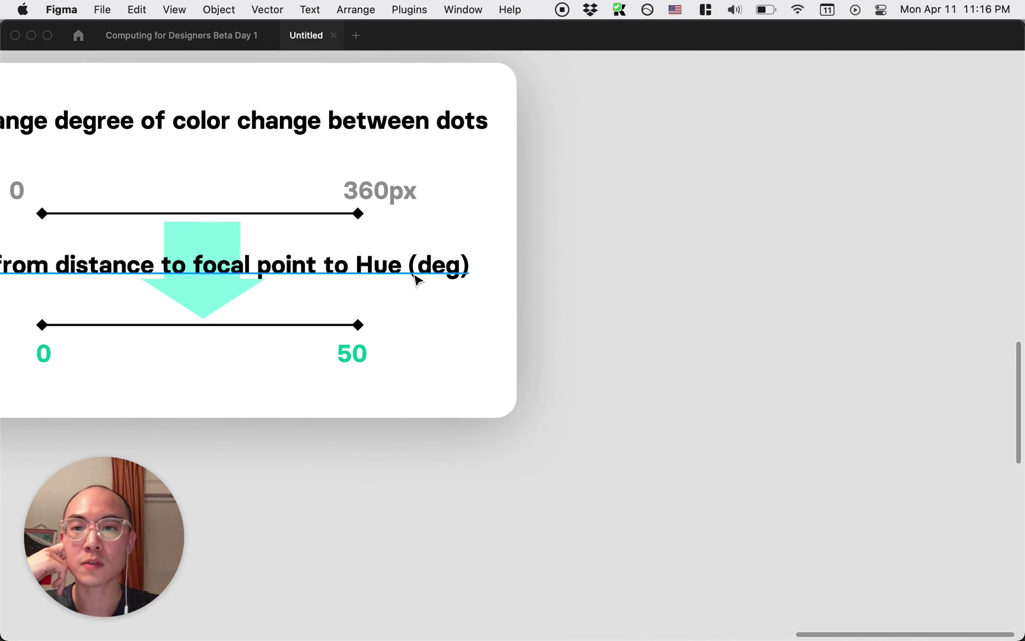
{"action": "scroll", "coordinate": [336, 328], "scroll_direction": "left", "scroll_amount": 8}
{"action": "scroll", "coordinate": [336, 328], "scroll_direction": "up", "scroll_amount": 2}
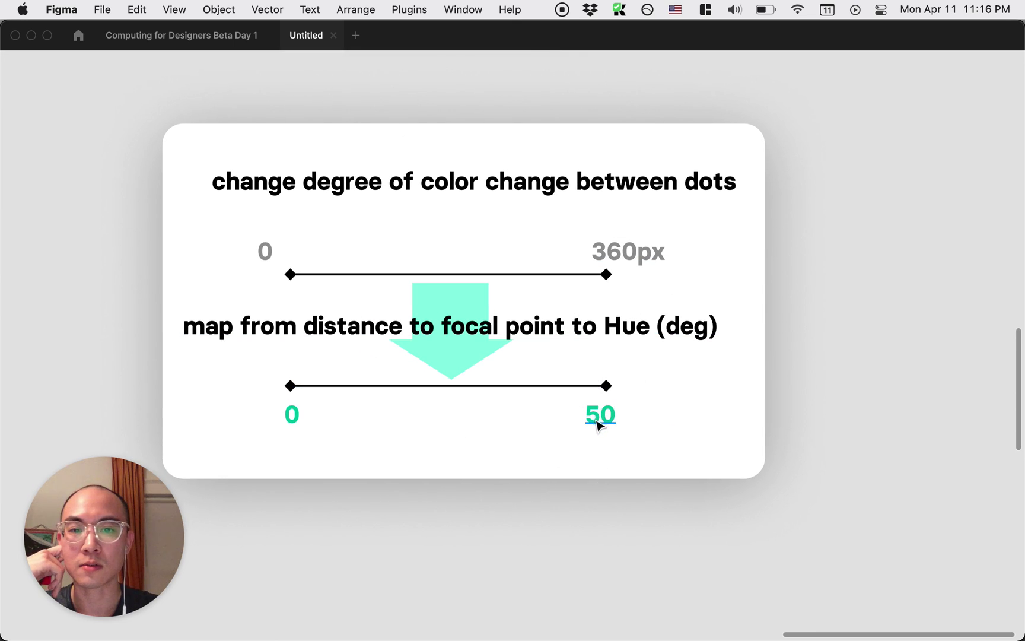
{"action": "scroll", "coordinate": [598, 425], "scroll_direction": "up", "scroll_amount": 8}
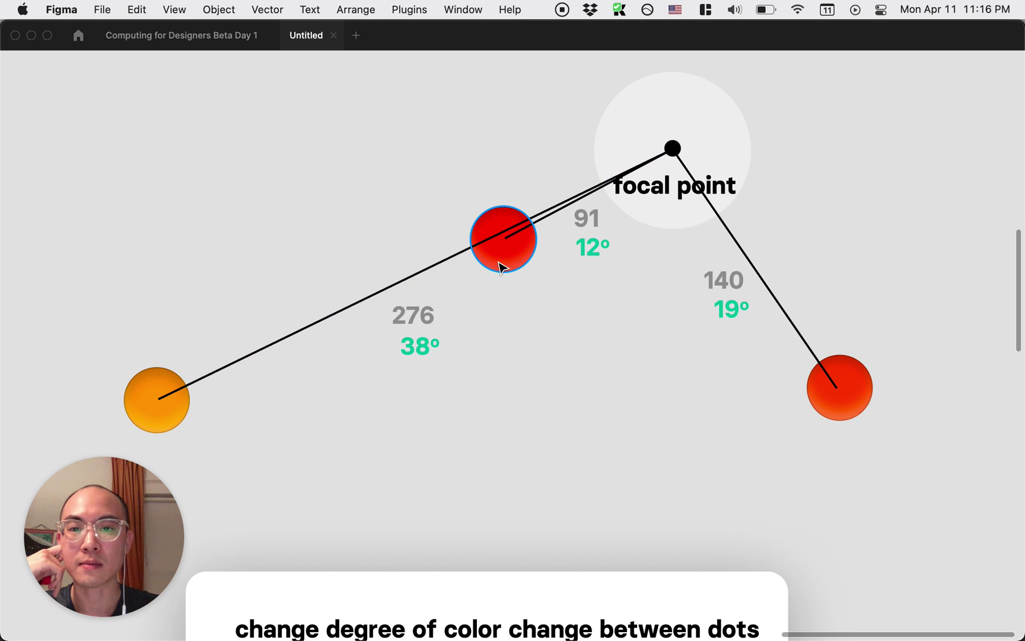
{"action": "scroll", "coordinate": [494, 405], "scroll_direction": "down", "scroll_amount": 8}
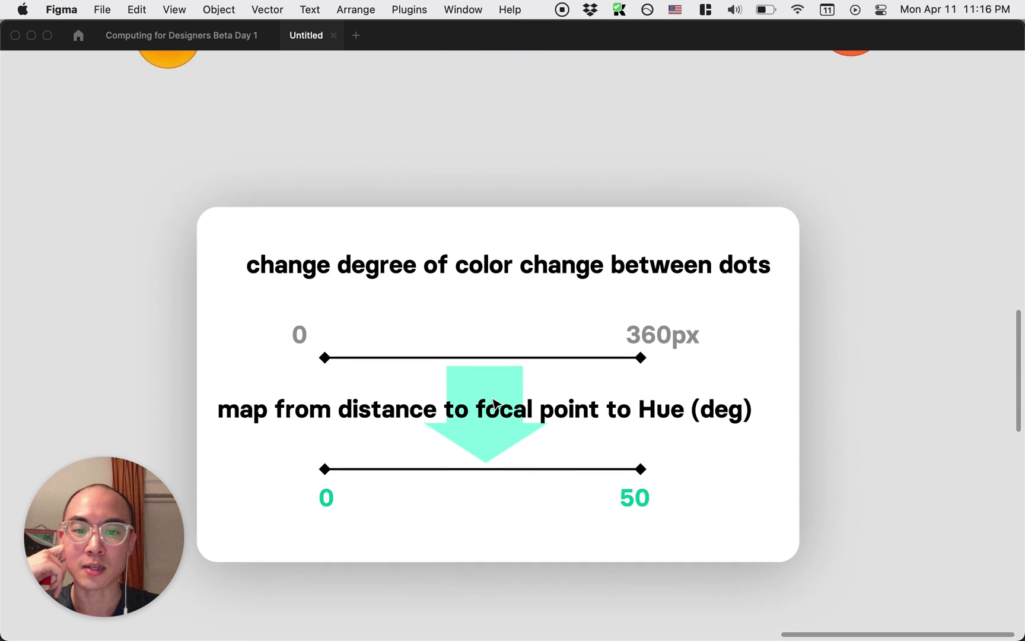
{"action": "double_click", "coordinate": [650, 427]}
{"action": "type", "text": "180"}
{"action": "key", "text": "Escape"}
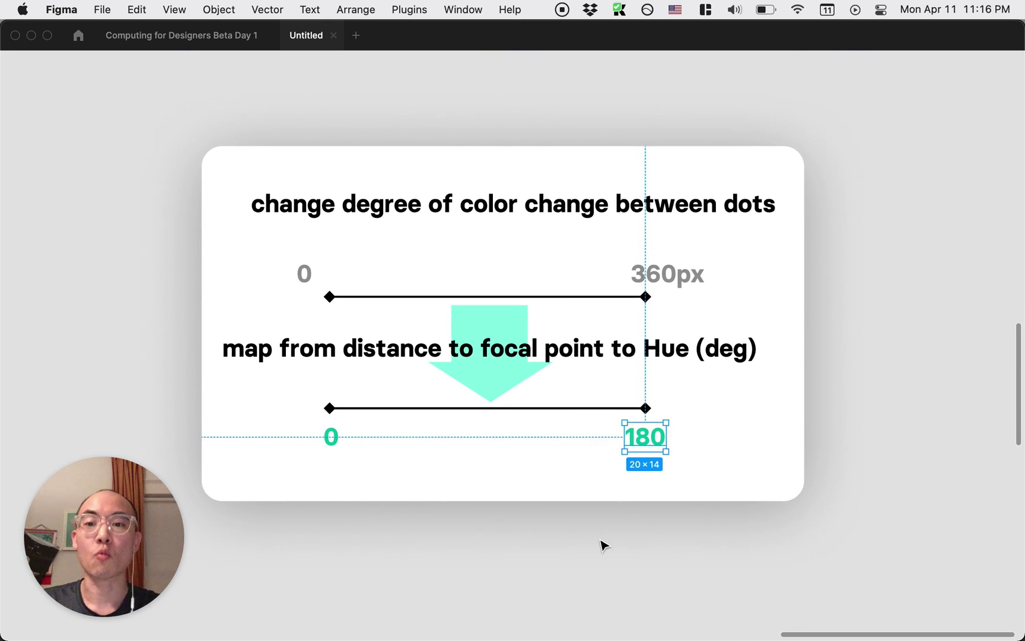
{"action": "scroll", "coordinate": [601, 545], "scroll_direction": "up", "scroll_amount": 3}
{"action": "key", "text": "ctrl+z"}
{"action": "key", "text": "ctrl+z"}
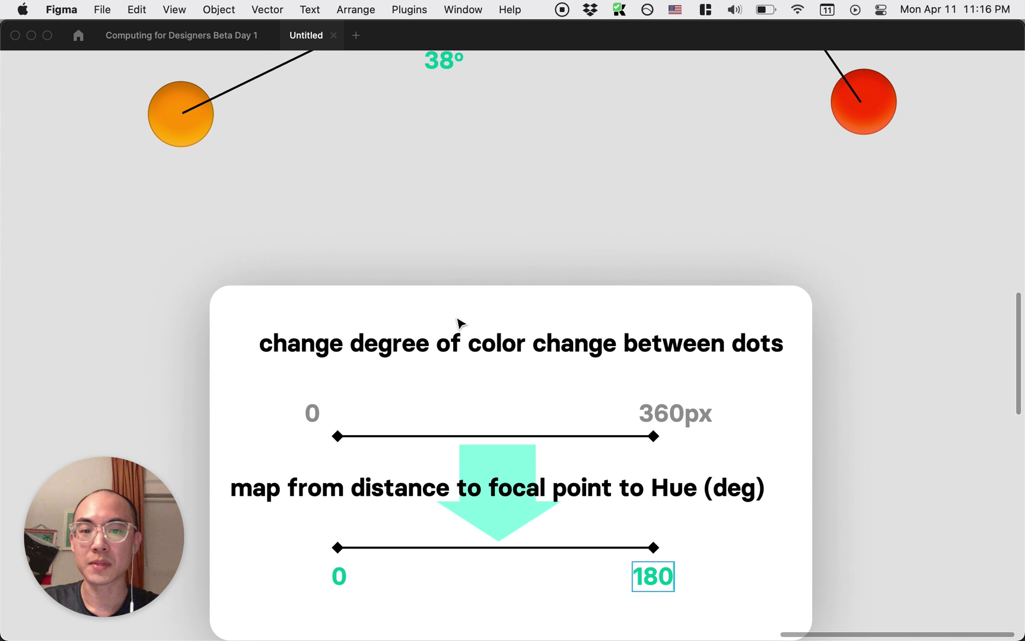
{"action": "key", "text": "Escape"}
{"action": "scroll", "coordinate": [457, 208], "scroll_direction": "up", "scroll_amount": 3}
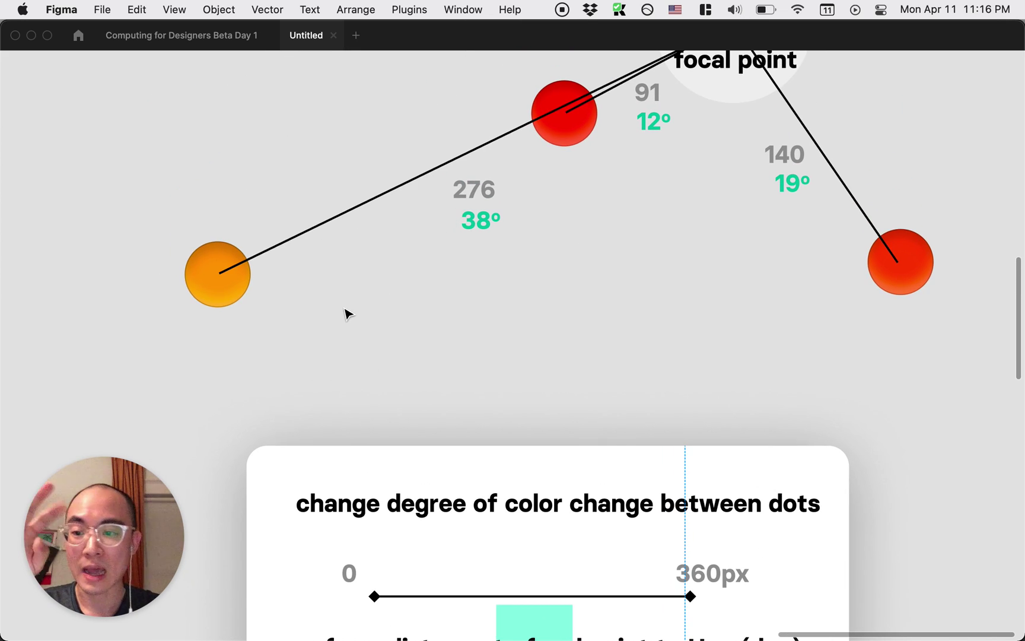
{"action": "scroll", "coordinate": [347, 313], "scroll_direction": "left", "scroll_amount": 15}
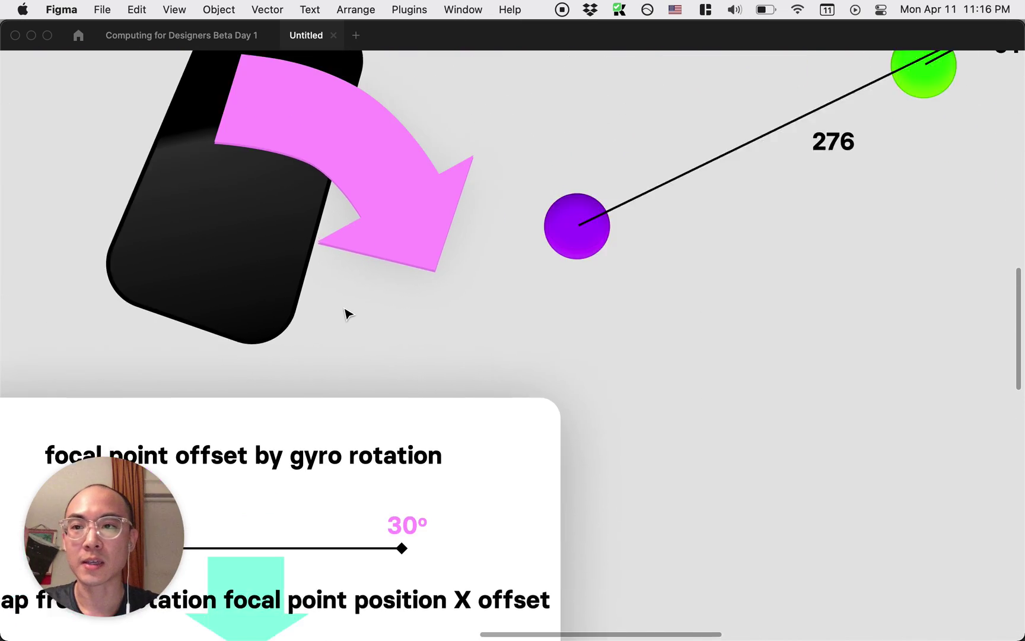
{"action": "left_click", "coordinate": [320, 252]}
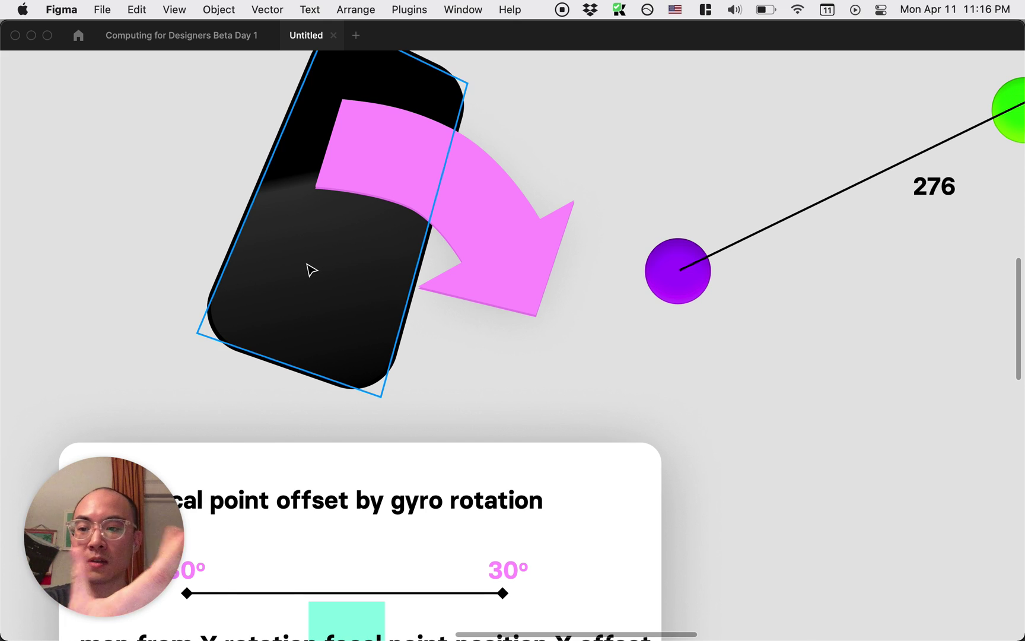
{"action": "scroll", "coordinate": [350, 274], "scroll_direction": "right", "scroll_amount": 5}
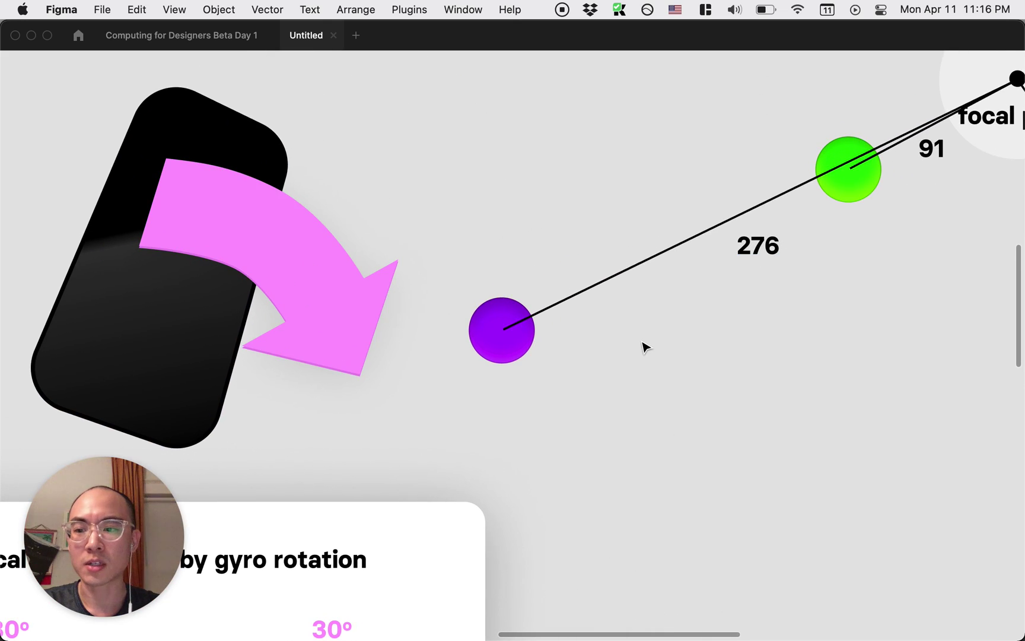
{"action": "scroll", "coordinate": [623, 365], "scroll_direction": "down", "scroll_amount": 10}
{"action": "scroll", "coordinate": [623, 364], "scroll_direction": "left", "scroll_amount": 5}
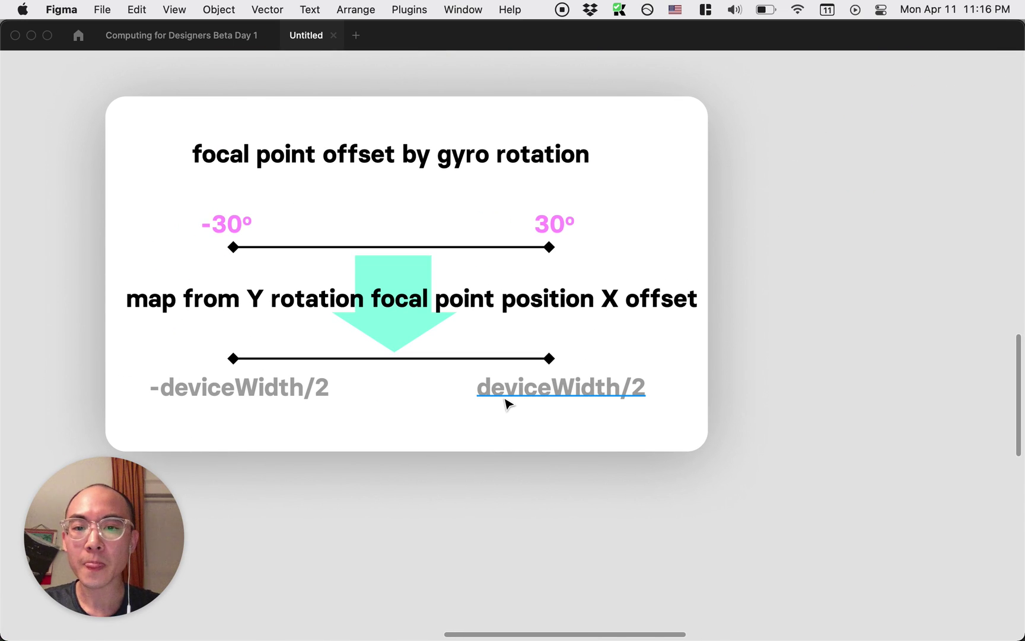
{"action": "left_click", "coordinate": [552, 225]}
{"action": "double_click", "coordinate": [556, 223]}
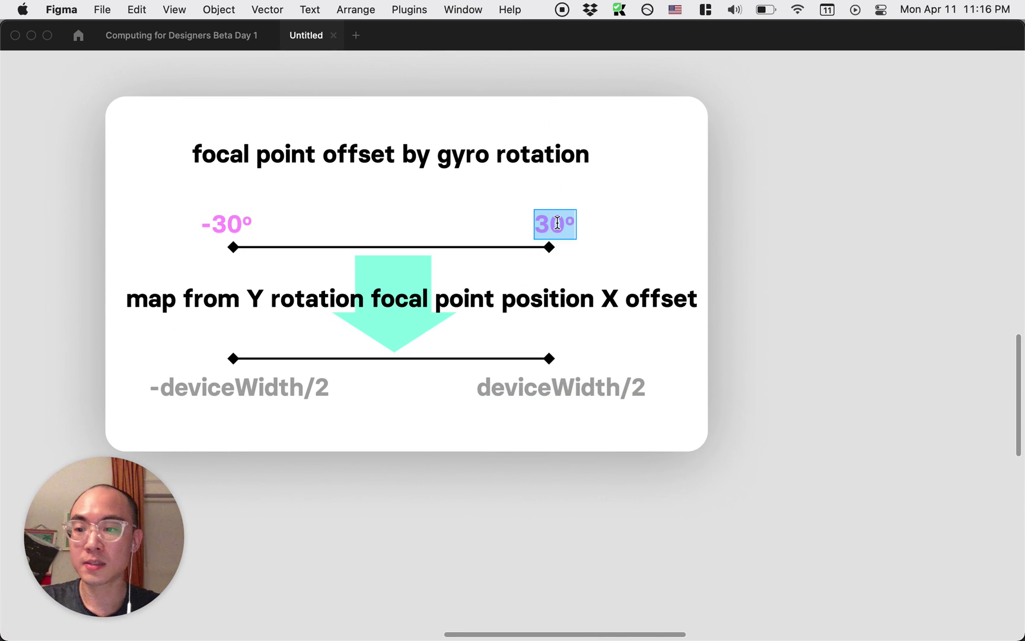
{"action": "key", "text": "BackSpace"}
{"action": "type", "text": "6"}
{"action": "double_click", "coordinate": [511, 287]}
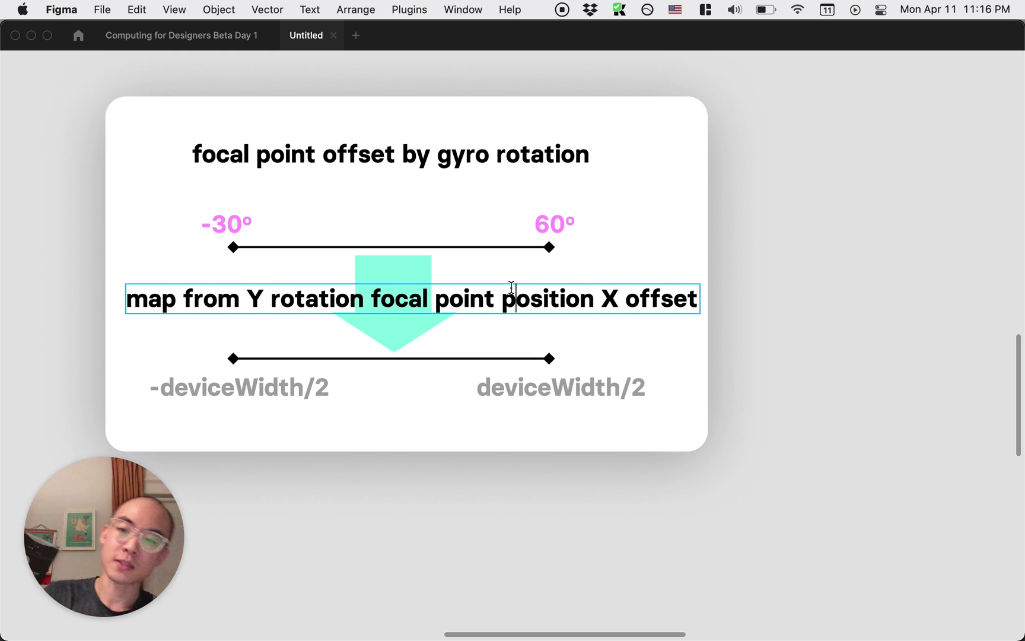
{"action": "key", "text": "Escape"}
{"action": "key", "text": "super+z"}
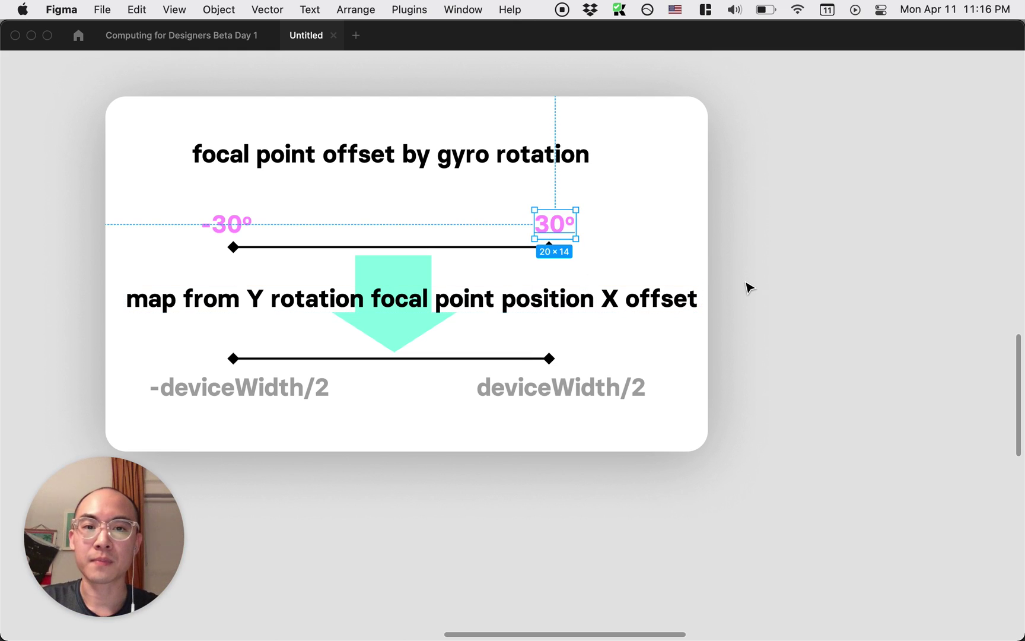
{"action": "scroll", "coordinate": [723, 398], "scroll_direction": "down", "scroll_amount": 5}
{"action": "scroll", "coordinate": [723, 398], "scroll_direction": "right", "scroll_amount": 5}
{"action": "scroll", "coordinate": [723, 398], "scroll_direction": "up", "scroll_amount": 10}
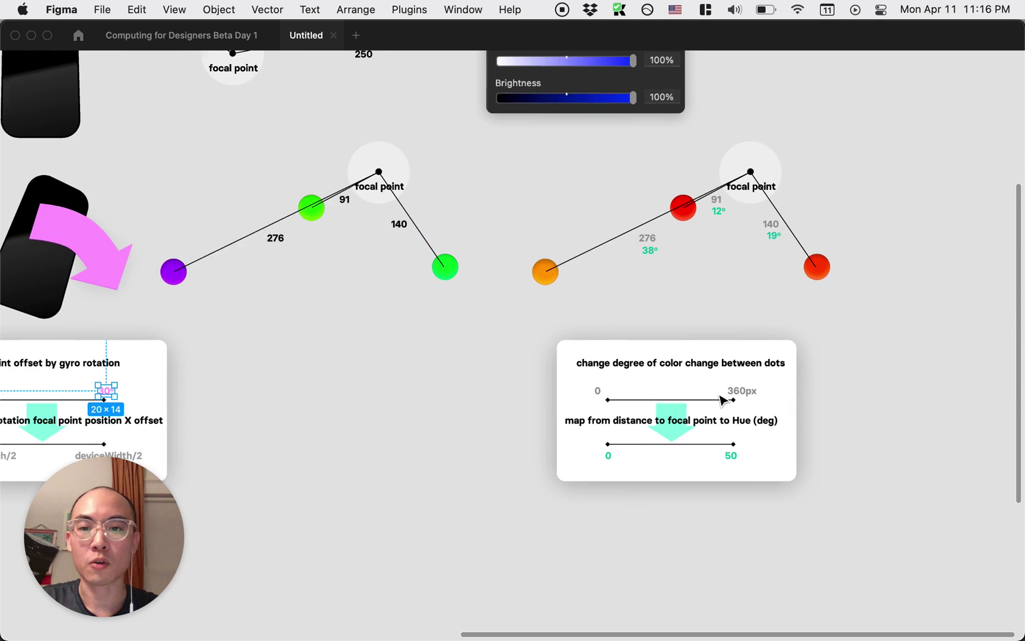
{"action": "scroll", "coordinate": [724, 398], "scroll_direction": "down", "scroll_amount": 5}
{"action": "scroll", "coordinate": [723, 398], "scroll_direction": "left", "scroll_amount": 8}
{"action": "scroll", "coordinate": [538, 343], "scroll_direction": "right", "scroll_amount": 2}
{"action": "scroll", "coordinate": [537, 344], "scroll_direction": "up", "scroll_amount": 1}
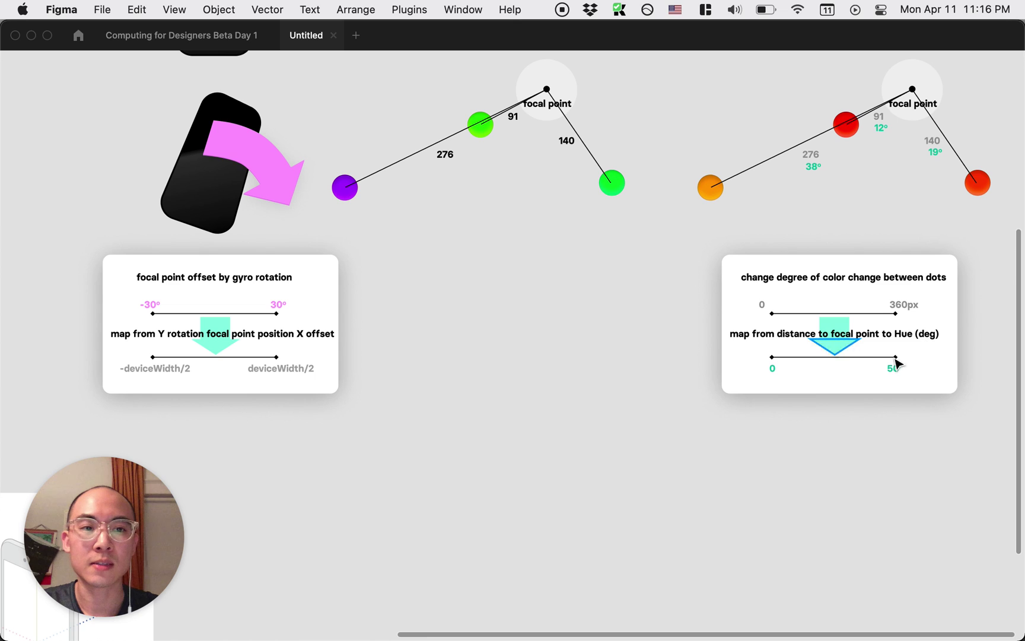
{"action": "scroll", "coordinate": [549, 331], "scroll_direction": "up", "scroll_amount": 2}
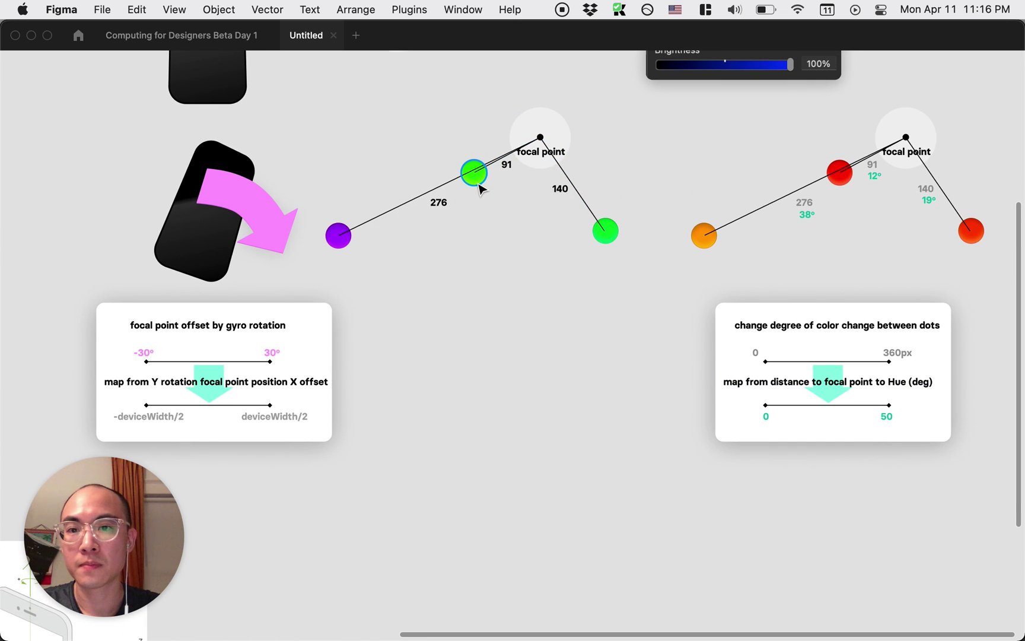
{"action": "scroll", "coordinate": [492, 356], "scroll_direction": "up", "scroll_amount": 2}
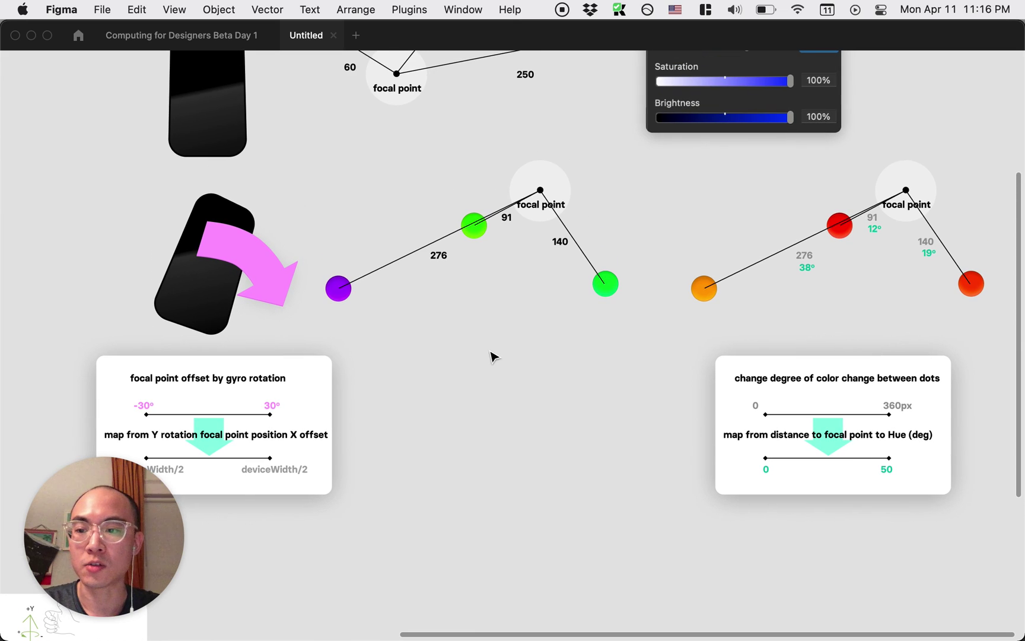
{"action": "scroll", "coordinate": [493, 356], "scroll_direction": "left", "scroll_amount": 1}
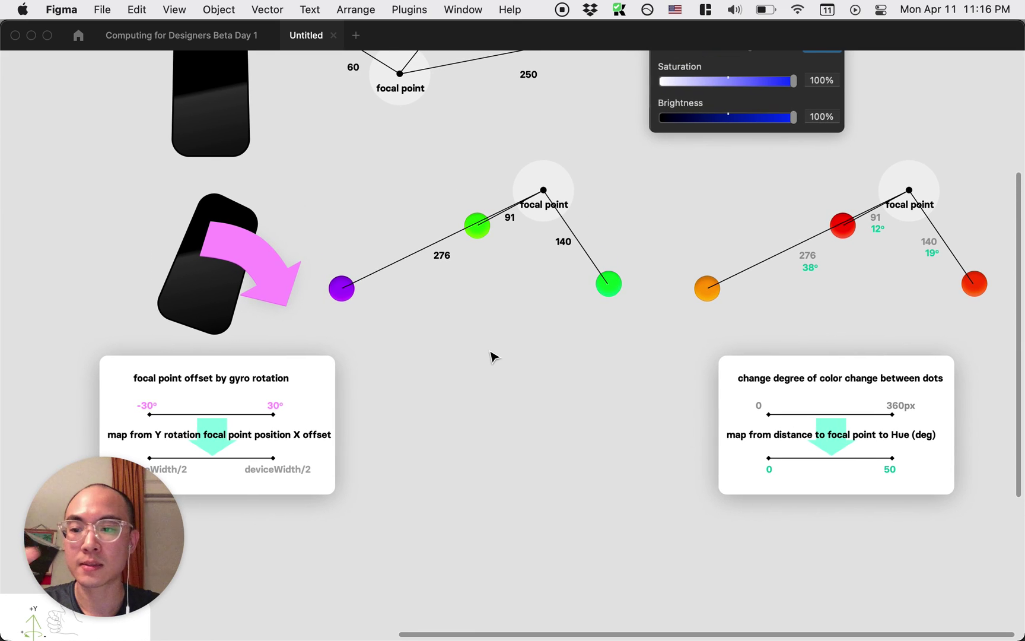
{"action": "scroll", "coordinate": [492, 356], "scroll_direction": "up", "scroll_amount": 2}
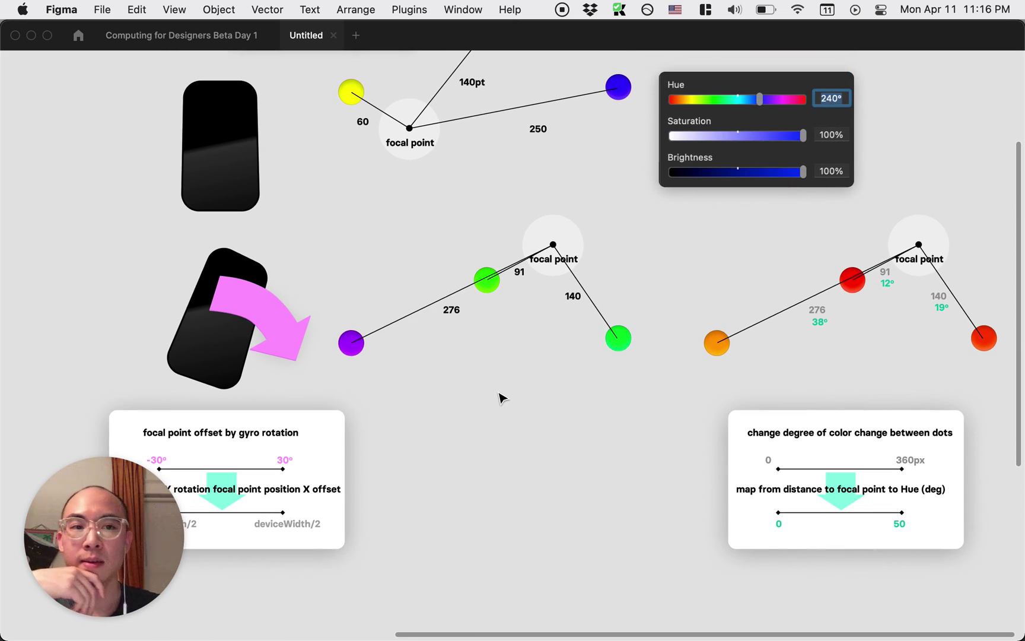
{"action": "scroll", "coordinate": [501, 397], "scroll_direction": "up", "scroll_amount": 4}
{"action": "scroll", "coordinate": [501, 397], "scroll_direction": "up", "scroll_amount": 3}
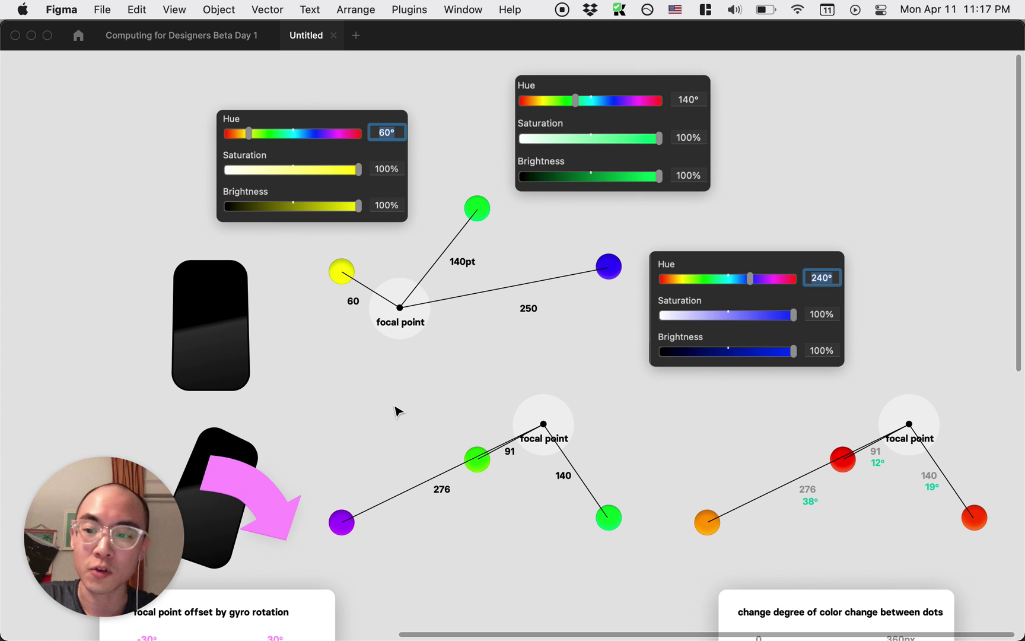
{"action": "key", "text": "super+Tab"}
{"action": "key", "text": "super+t"}
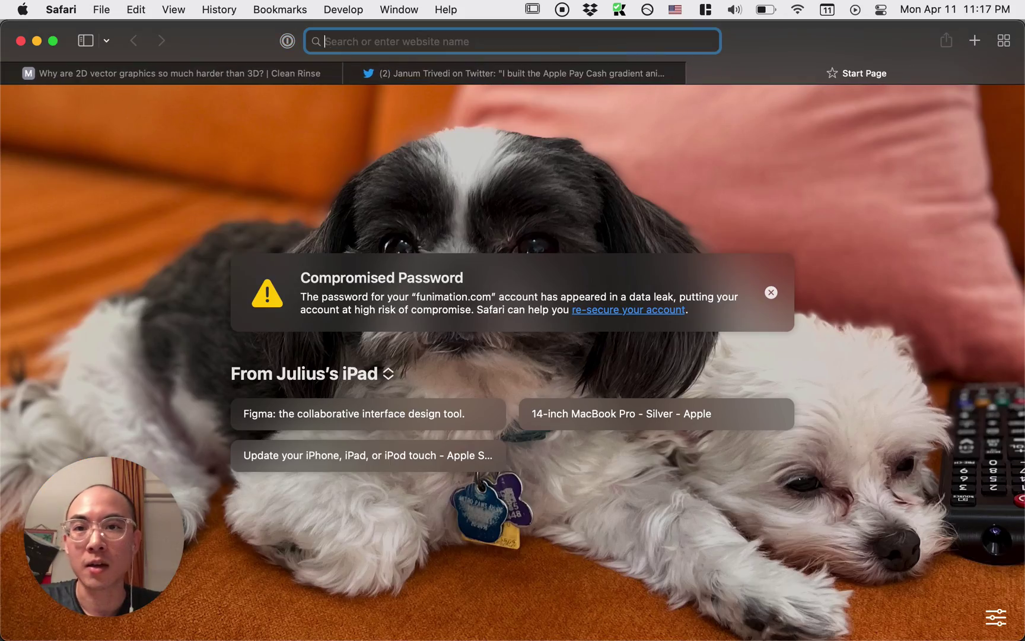
{"action": "type", "text": "computingfordesigners.com"}
{"action": "key", "text": "Return"}
{"action": "scroll", "coordinate": [378, 447], "scroll_direction": "down", "scroll_amount": 10}
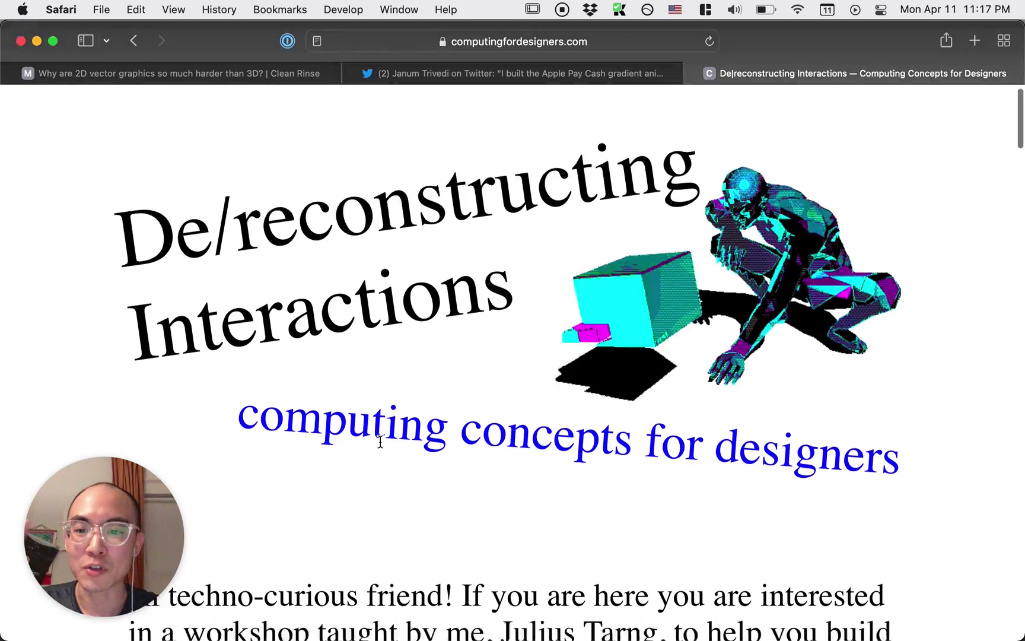
{"action": "scroll", "coordinate": [380, 442], "scroll_direction": "down", "scroll_amount": 10}
{"action": "scroll", "coordinate": [380, 441], "scroll_direction": "up", "scroll_amount": 6}
{"action": "scroll", "coordinate": [381, 442], "scroll_direction": "down", "scroll_amount": 15}
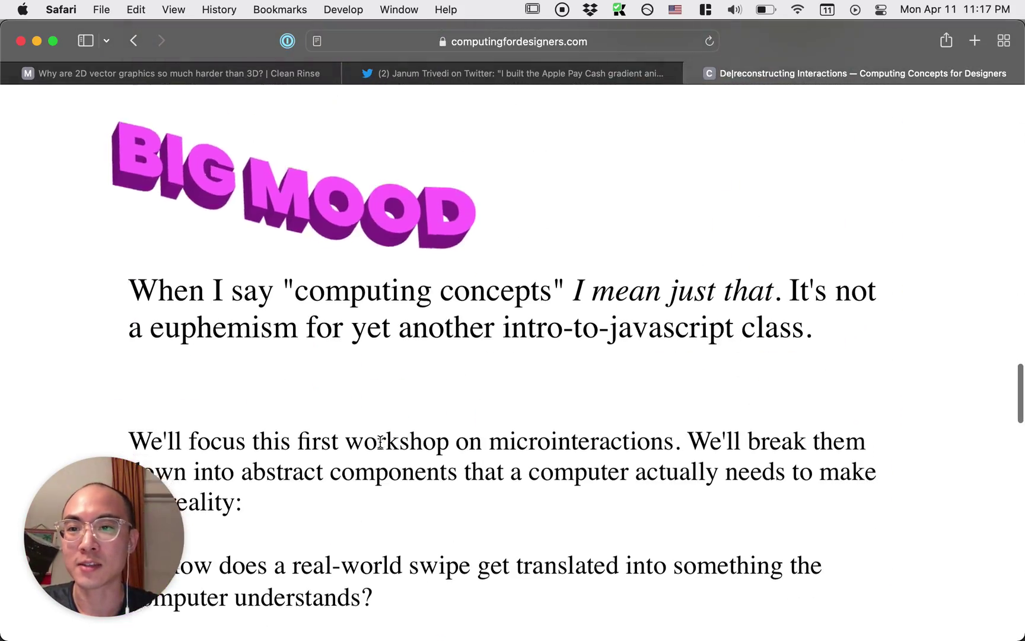
{"action": "scroll", "coordinate": [380, 442], "scroll_direction": "down", "scroll_amount": 15}
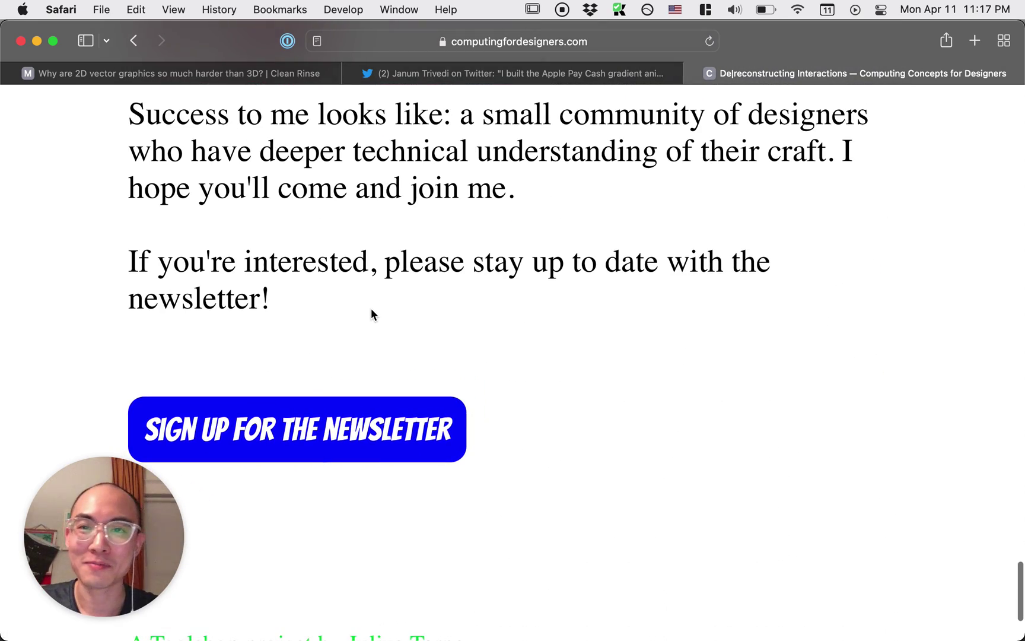
{"action": "key", "text": "super+w"}
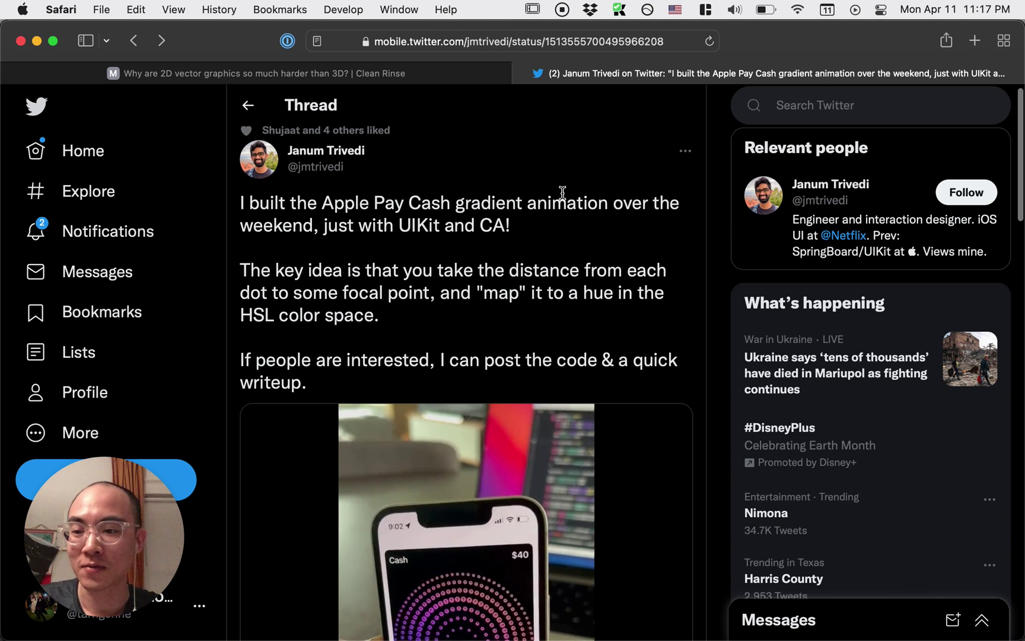
{"action": "key", "text": "super+Tab"}
{"action": "scroll", "coordinate": [436, 360], "scroll_direction": "right", "scroll_amount": 3}
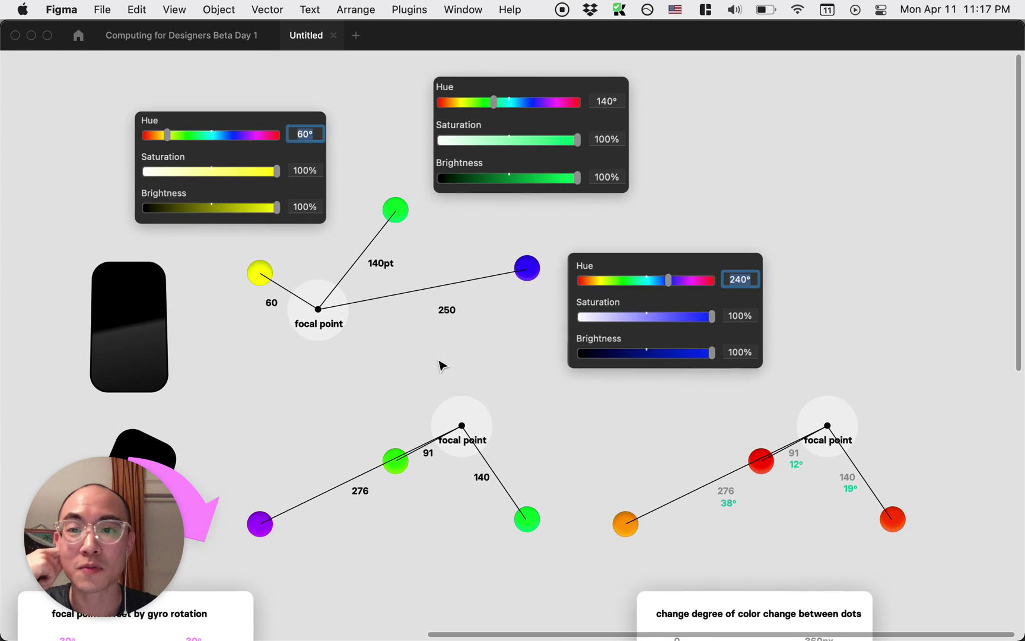